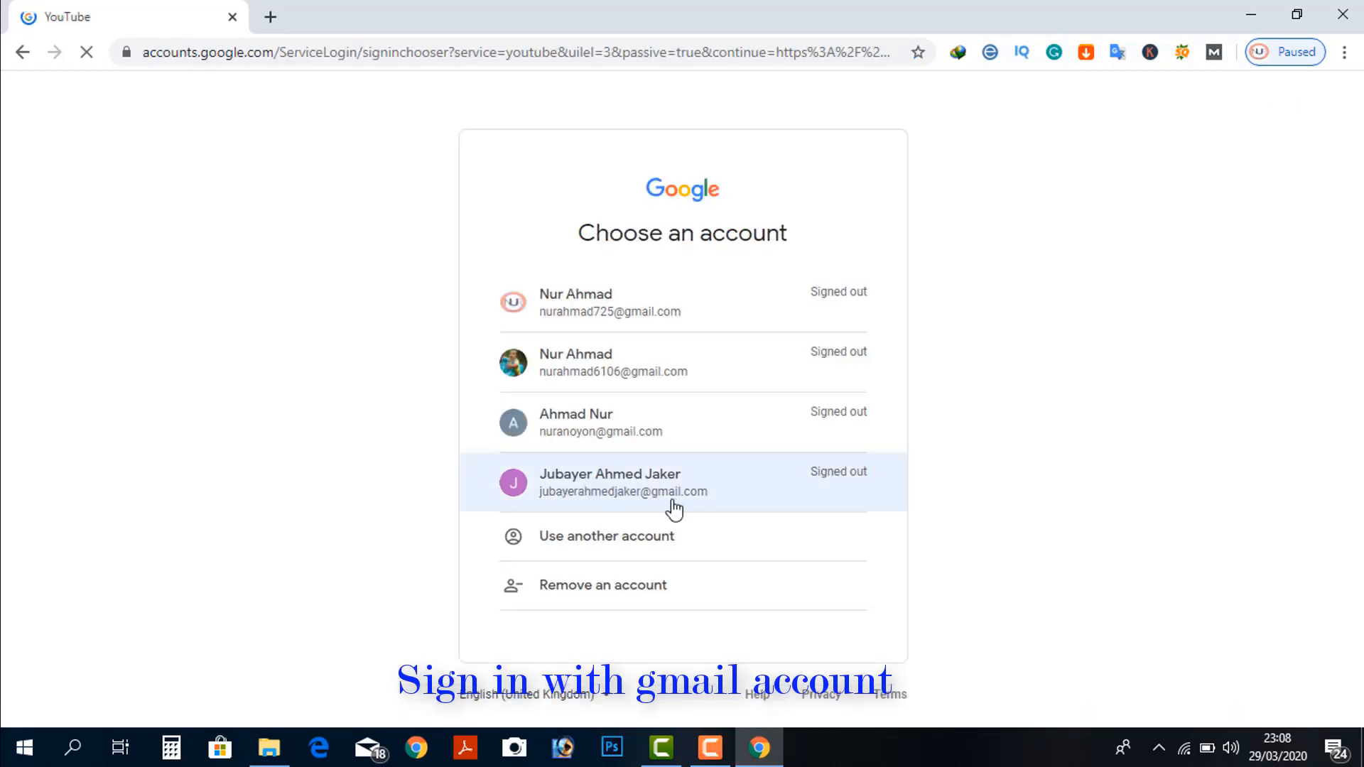
Choose the Google account and submit its autofilled password to sign in to YouTube
click(625, 487)
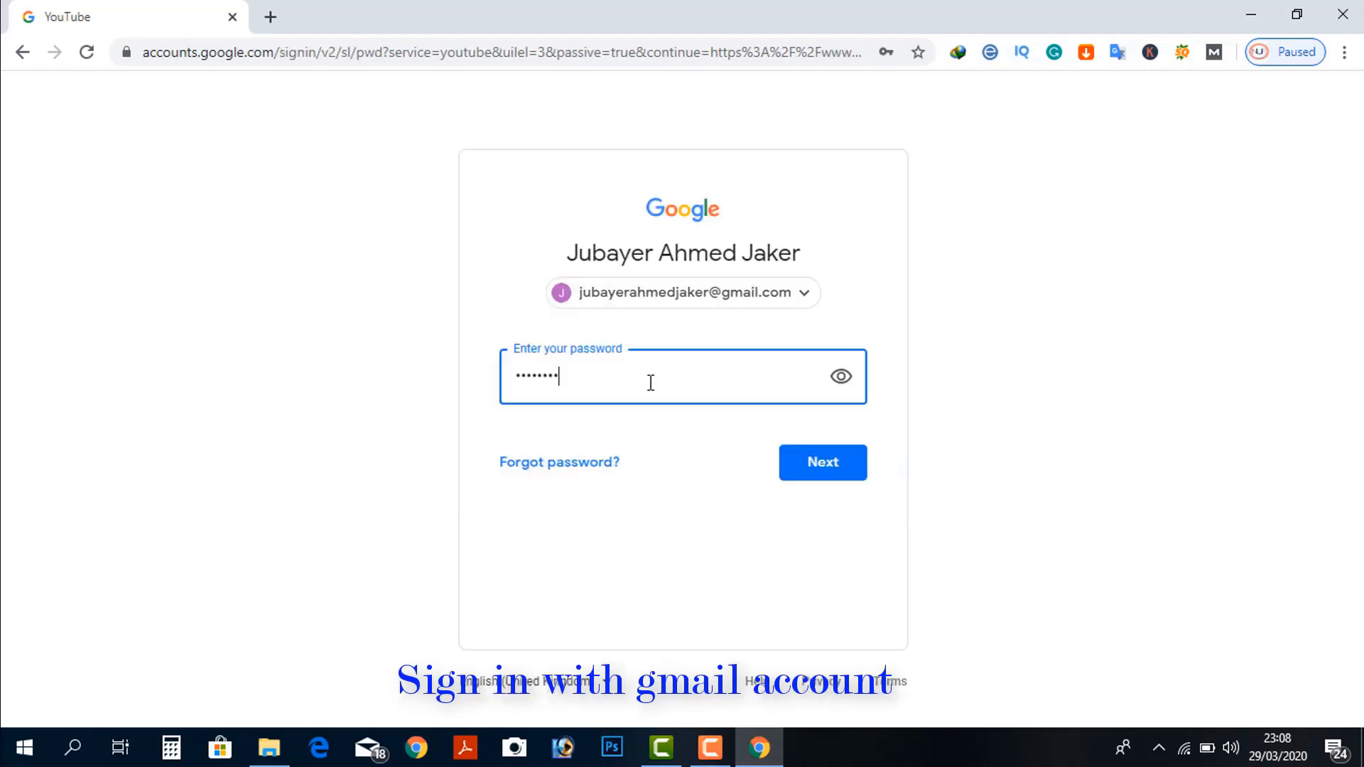
key(Return)
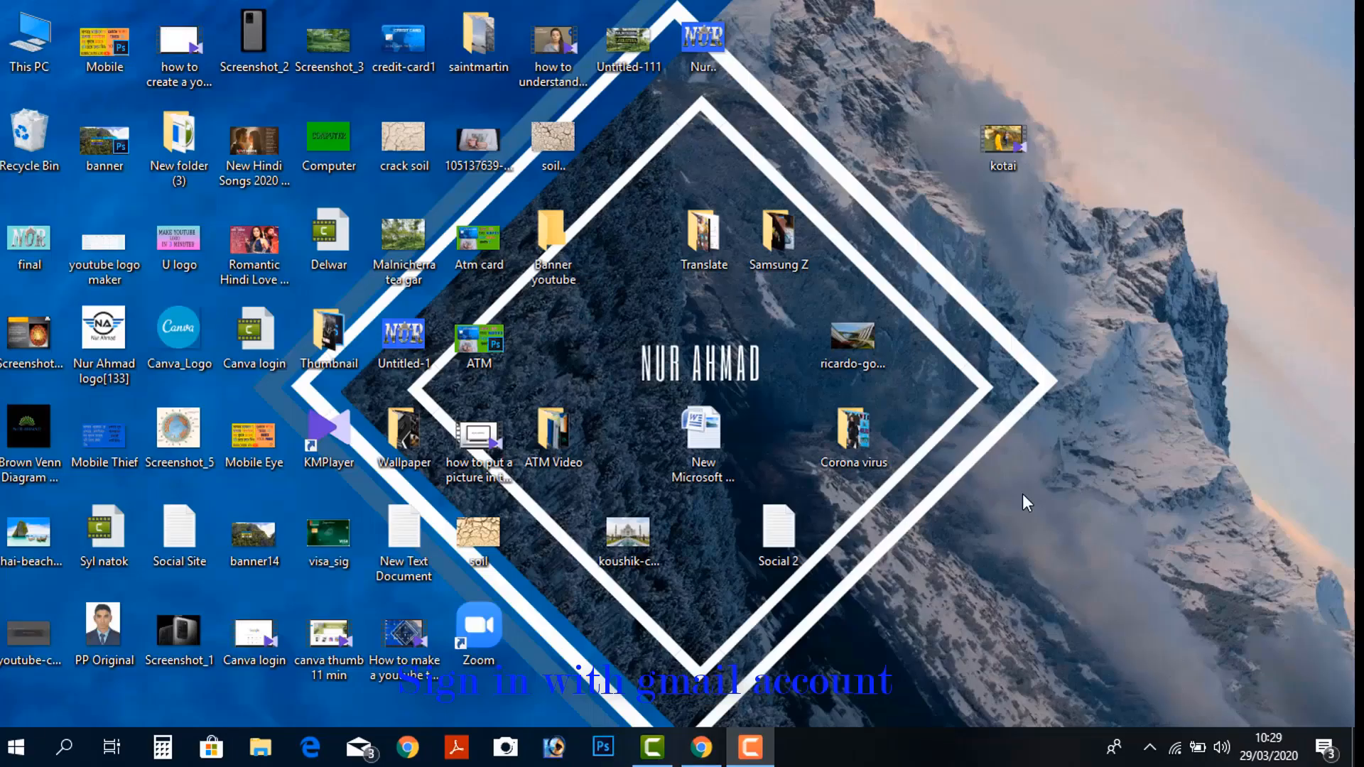
From the avatar menu, go to Your channel, then open Settings in the left sidebar
click(702, 747)
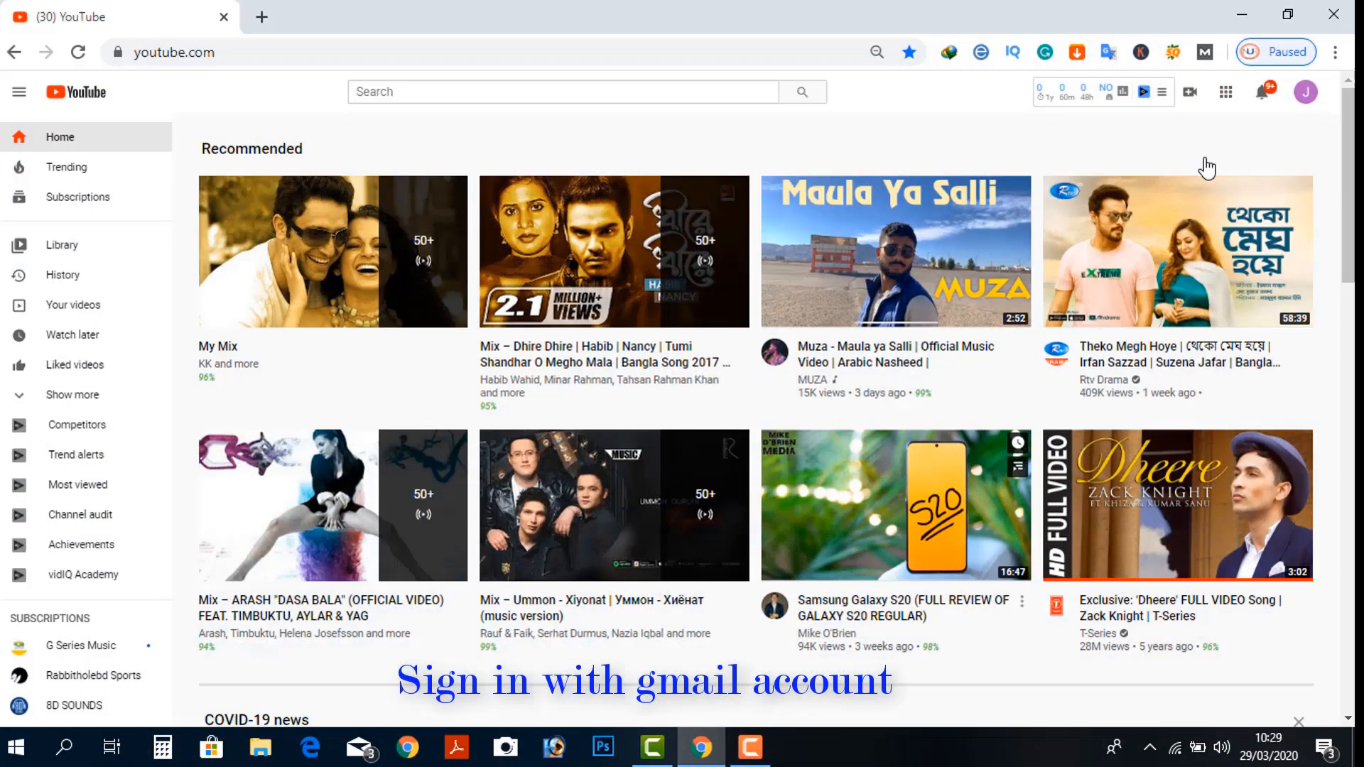
click(1305, 95)
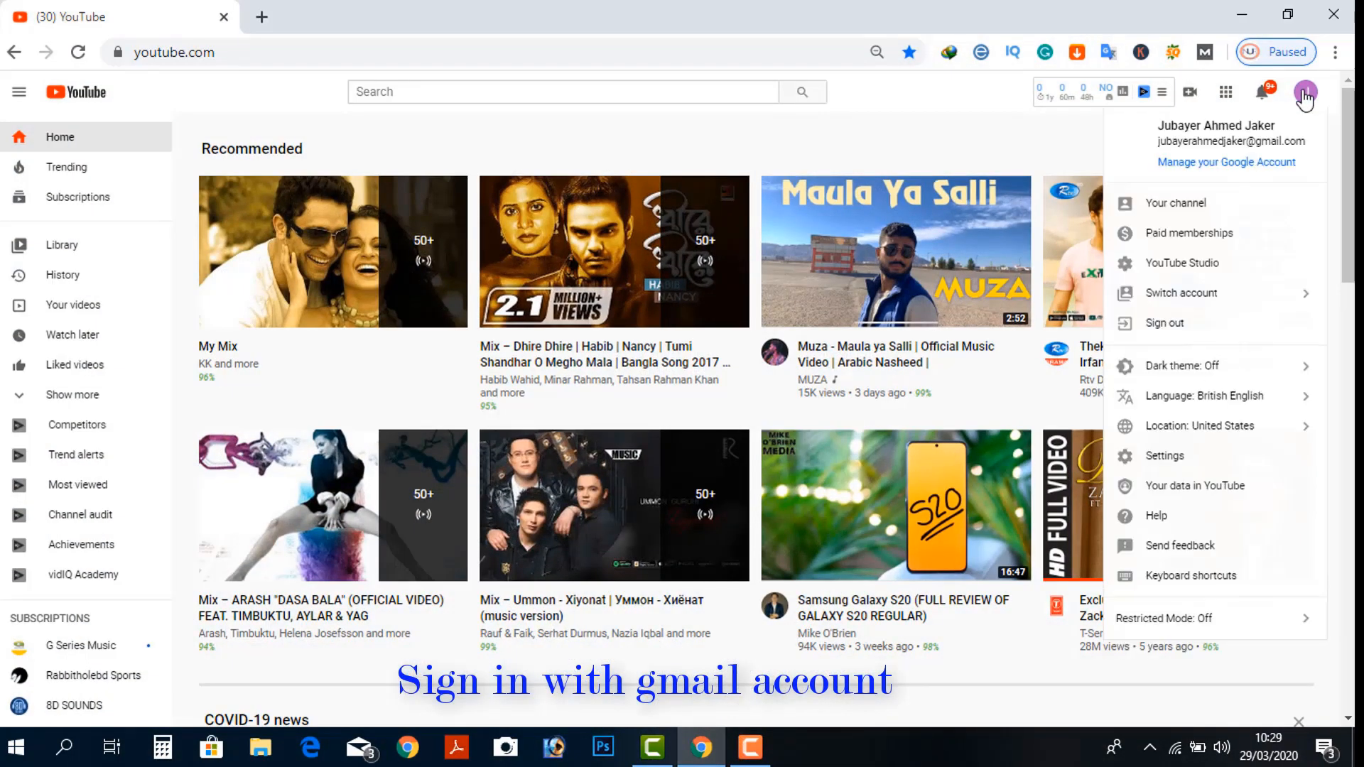
click(1199, 207)
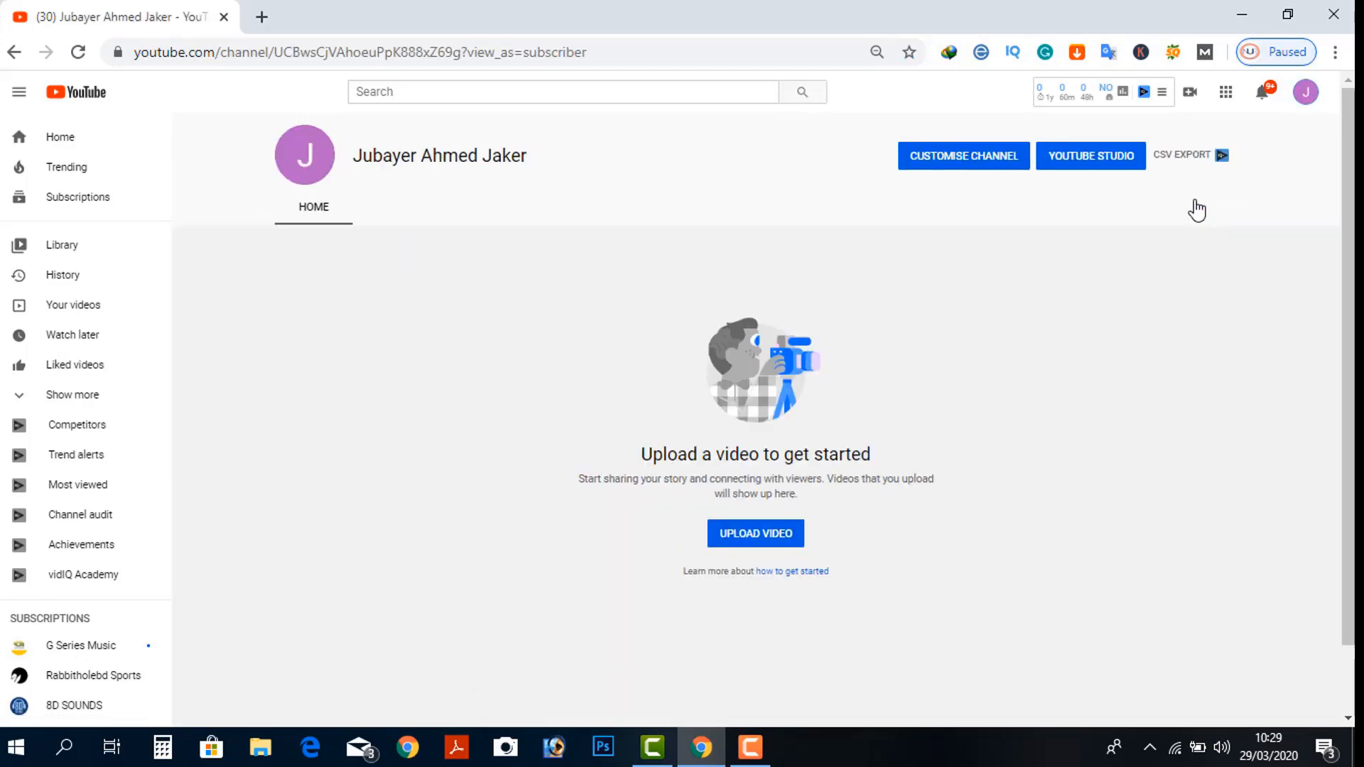
scroll(168, 326, down, 4)
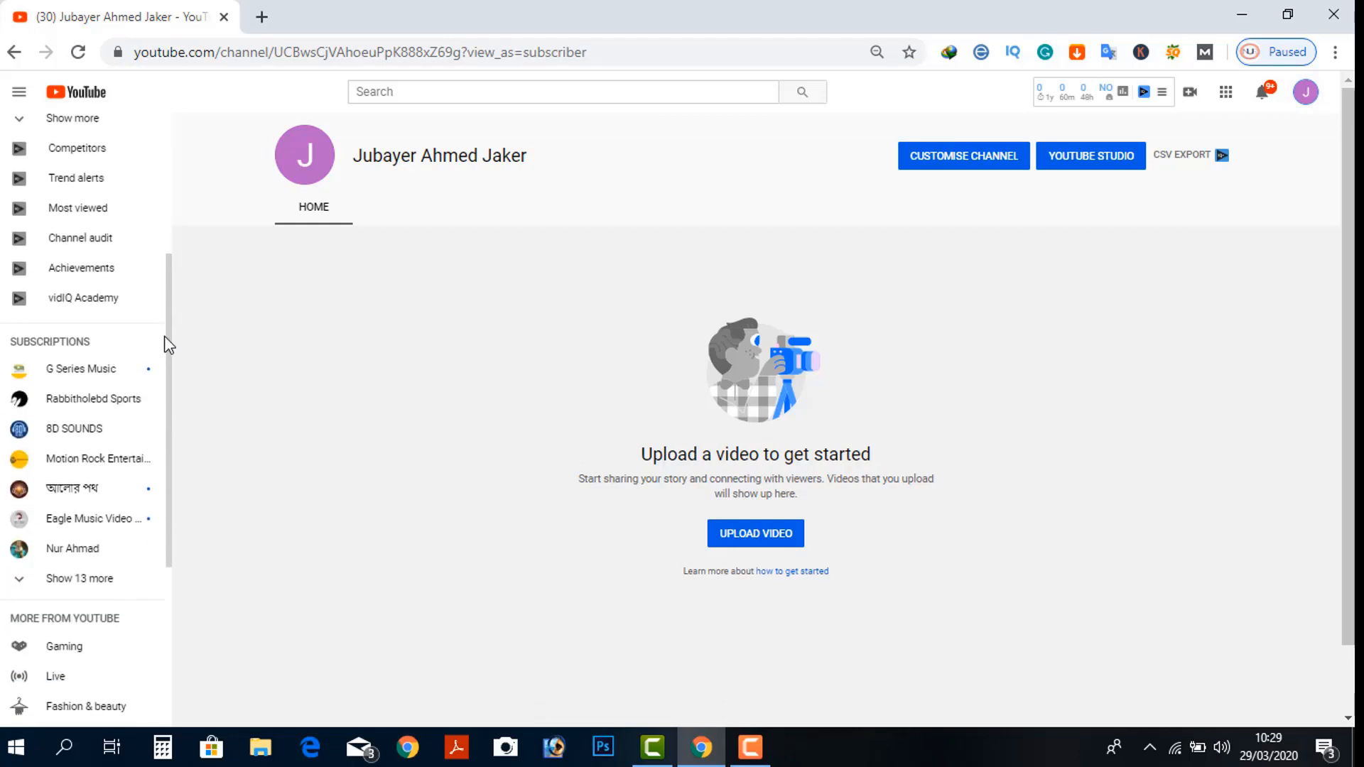
scroll(167, 371, down, 3)
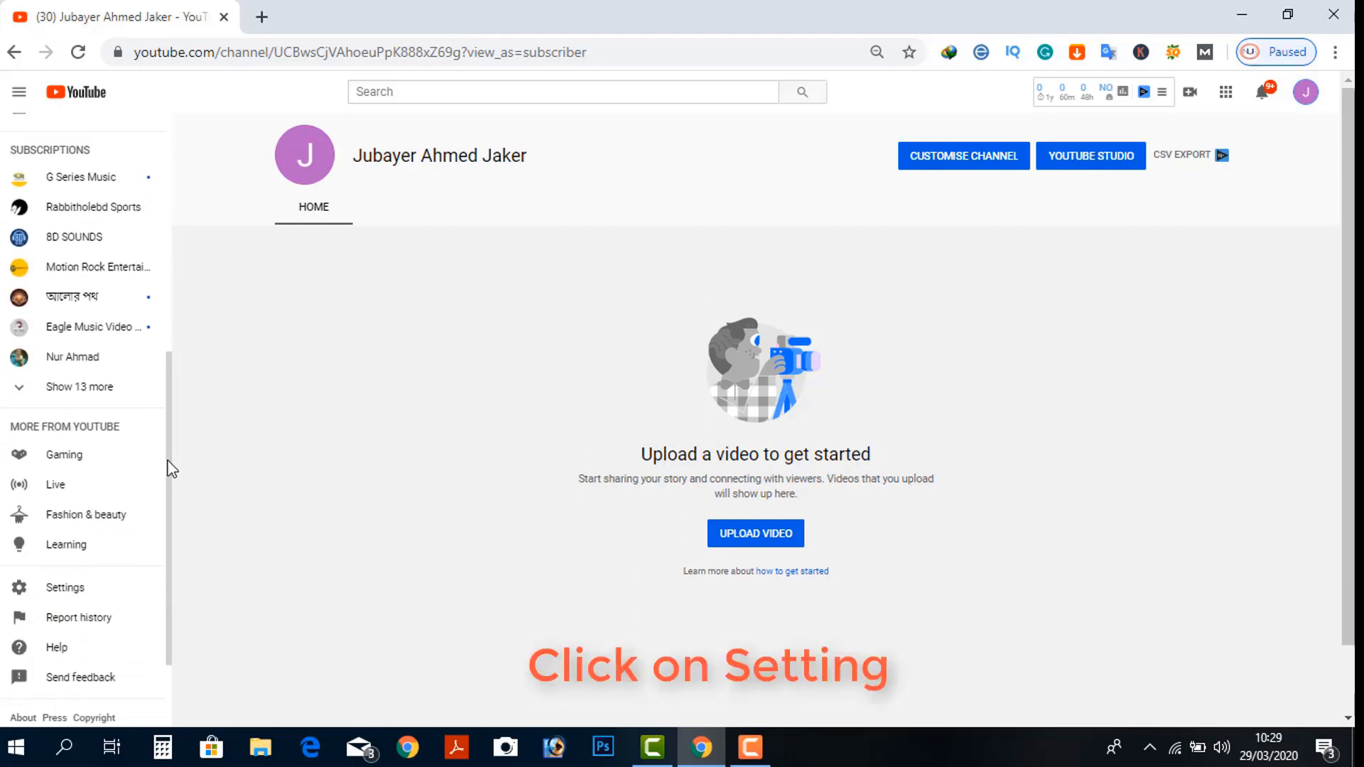
click(57, 564)
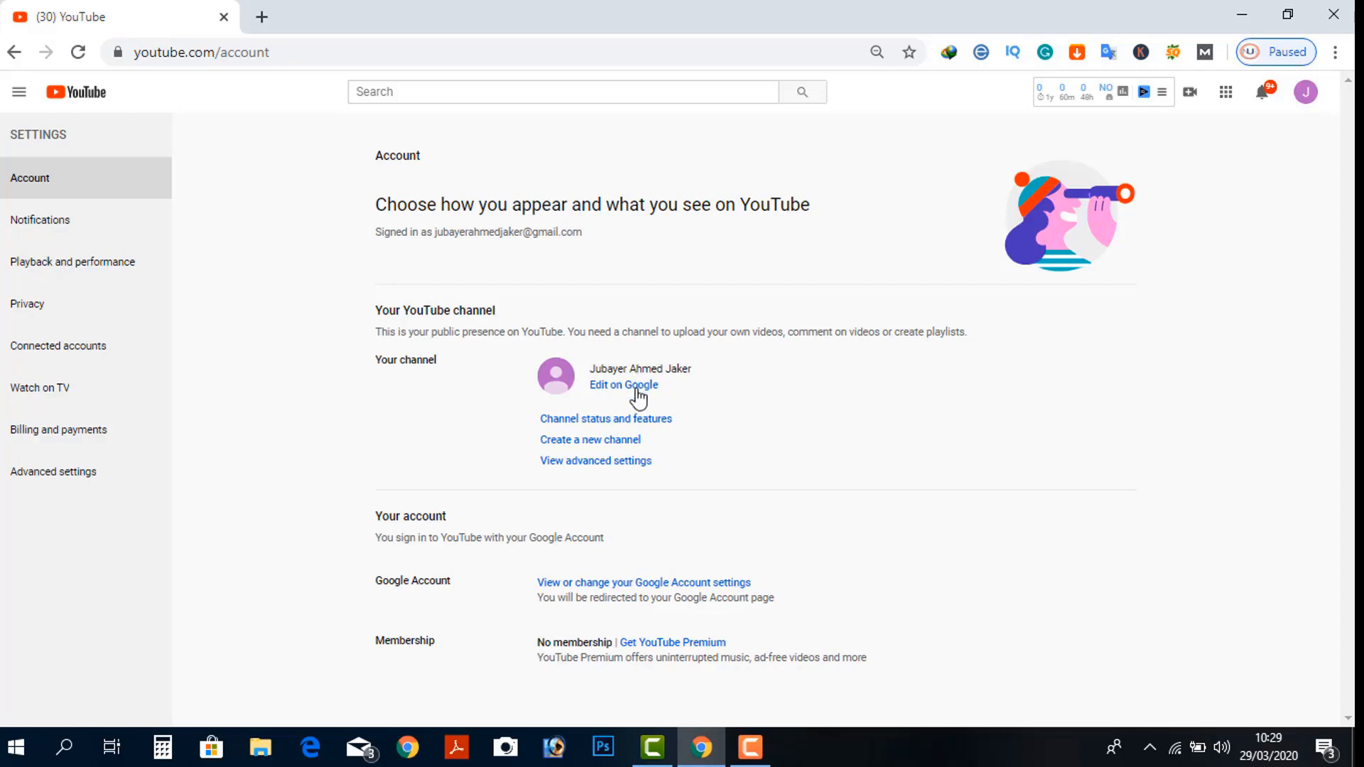
Create a new channel as a Brand Account named 'JA JAKER'
click(590, 444)
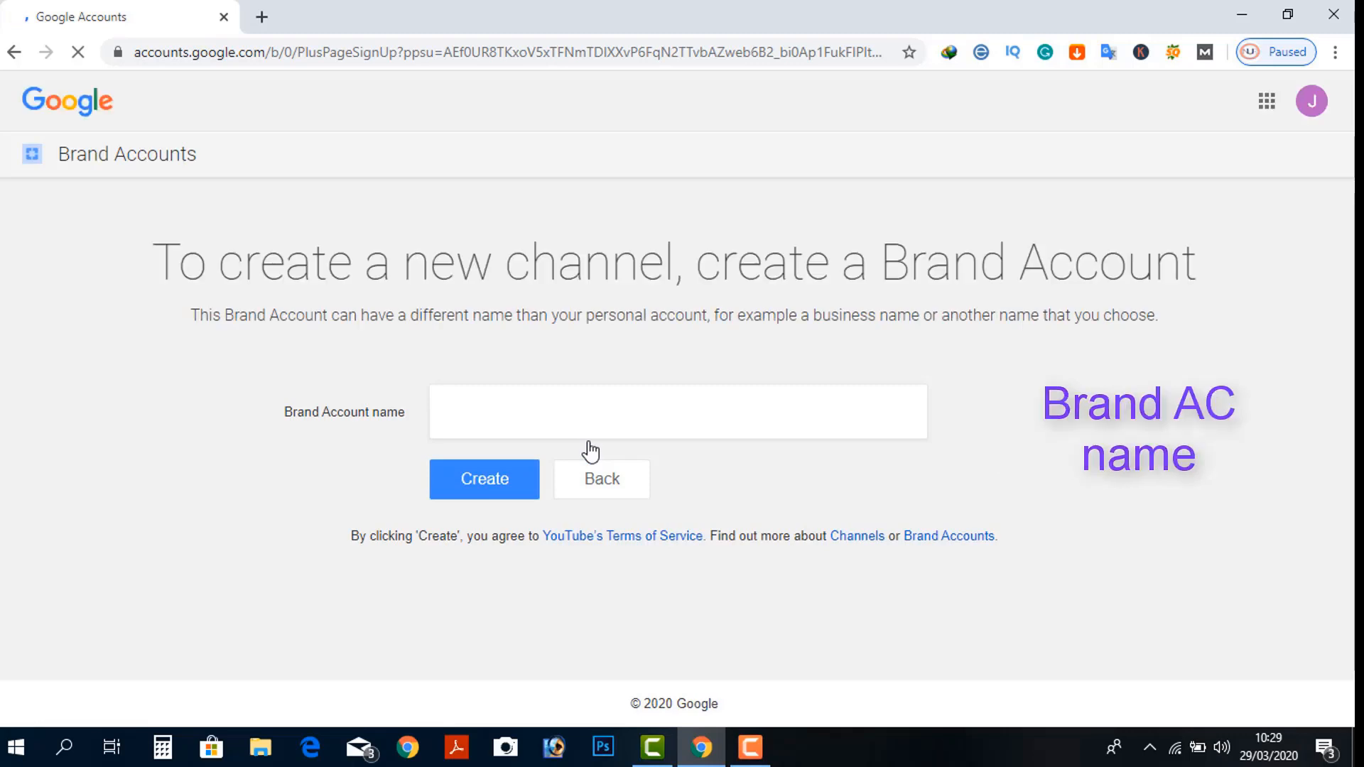
click(545, 422)
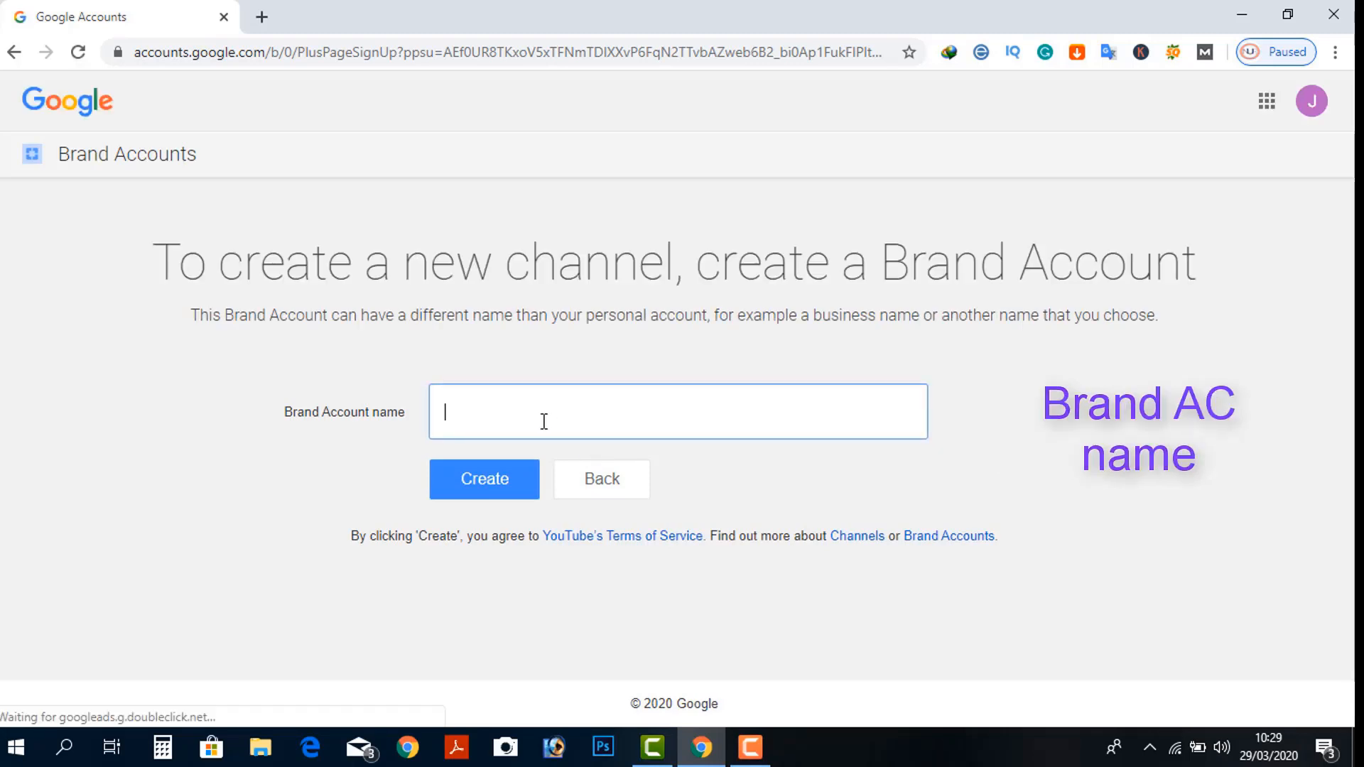
text(JA JAKER)
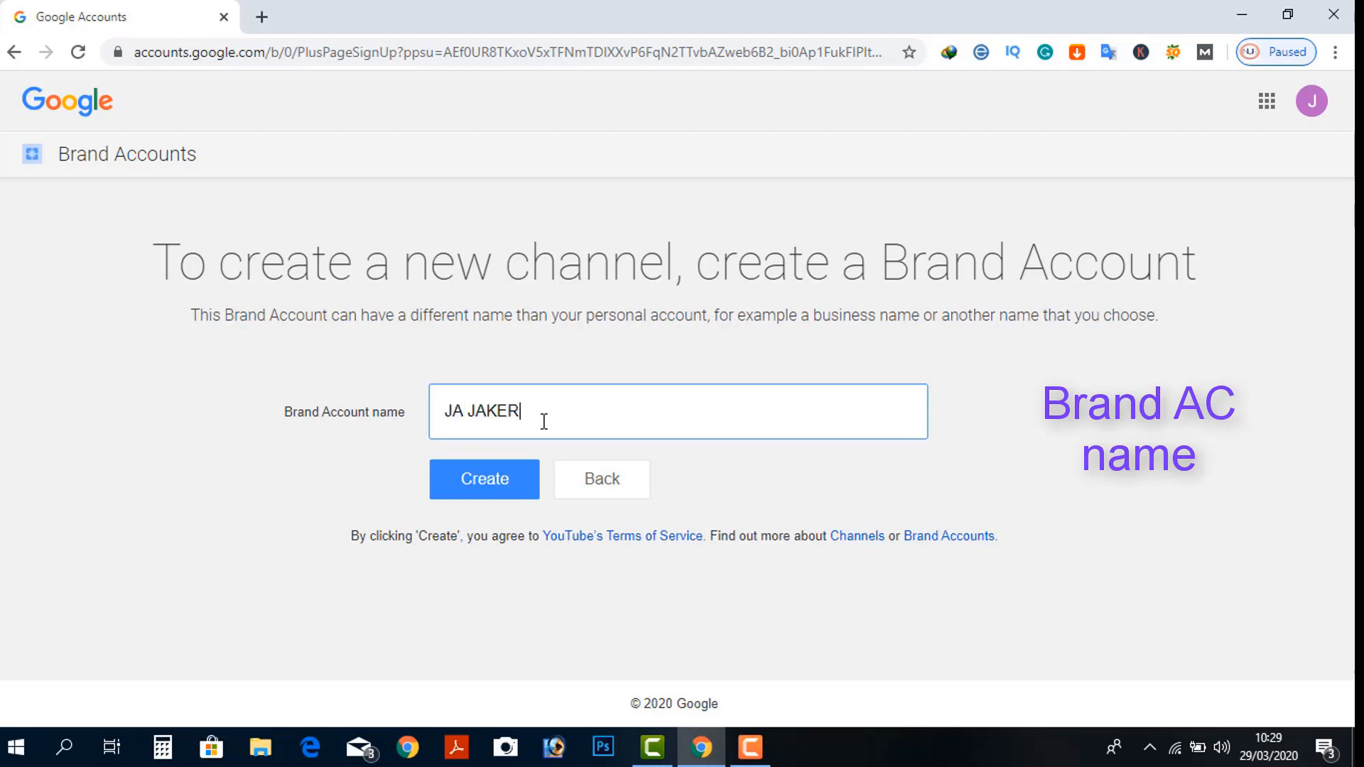
click(479, 484)
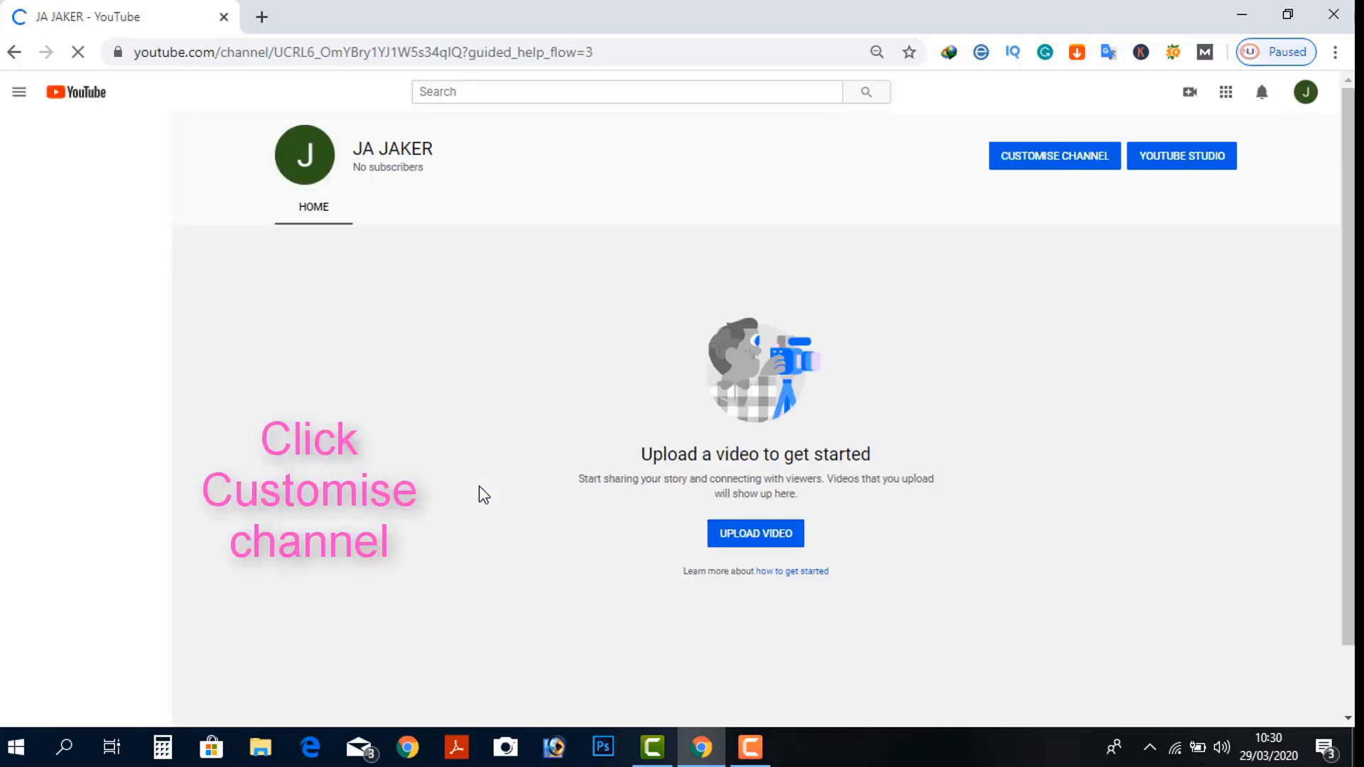
On Customise Channel, edit the channel icon, which opens Google About me's photo picker
click(1040, 157)
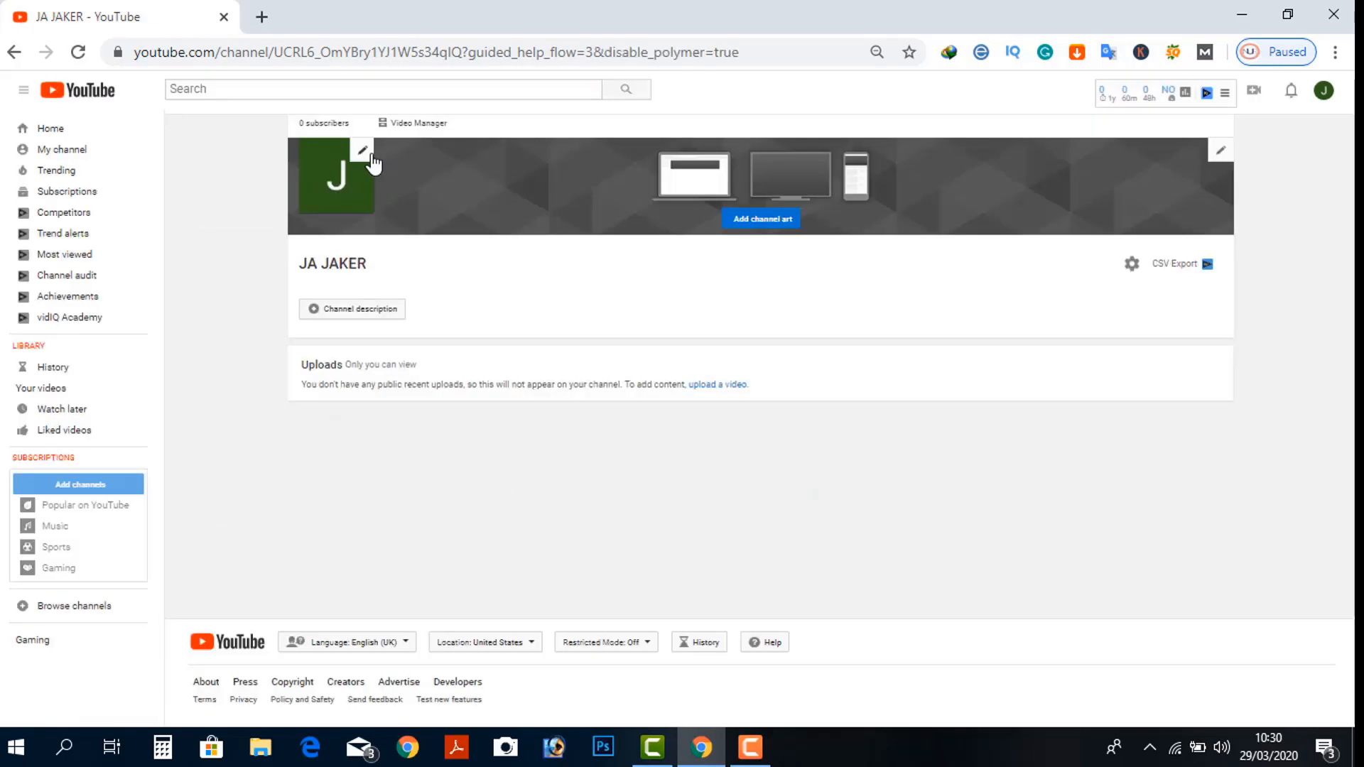
click(368, 153)
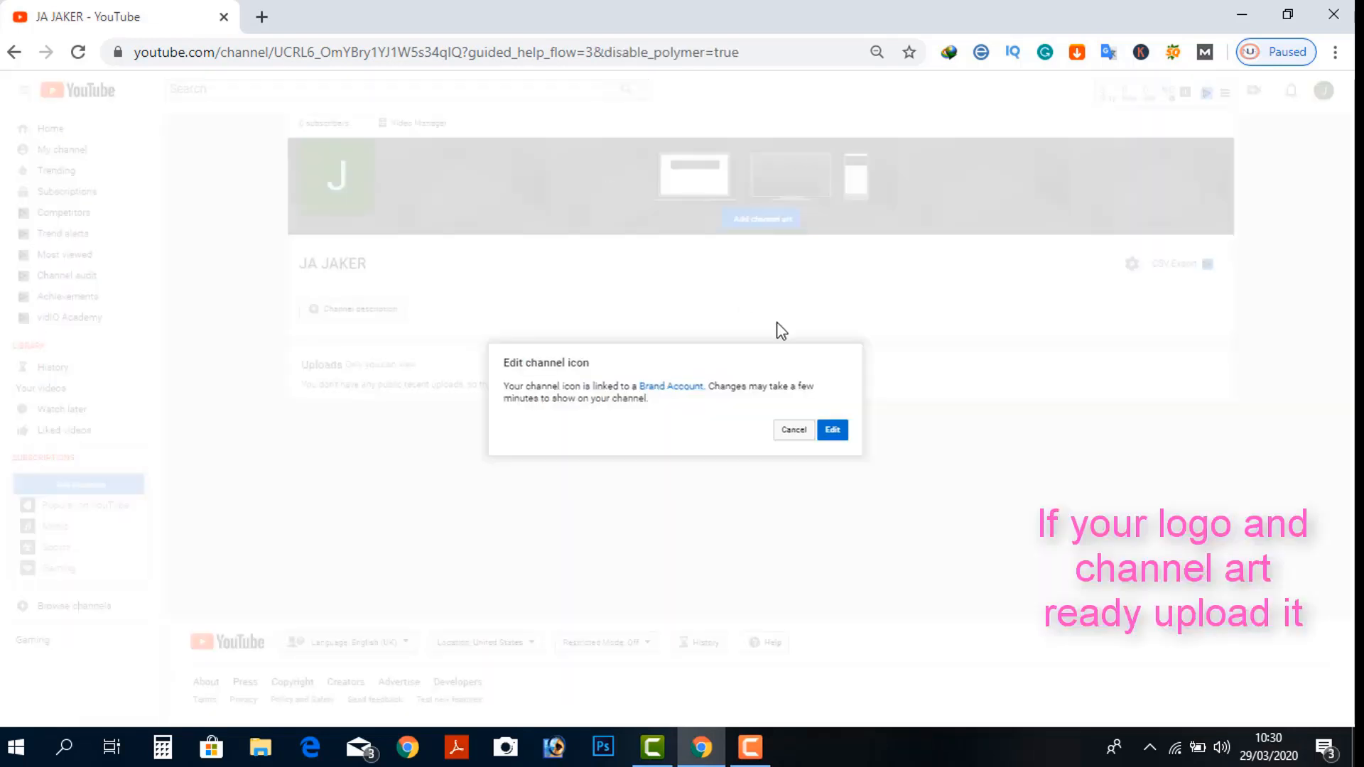
click(831, 430)
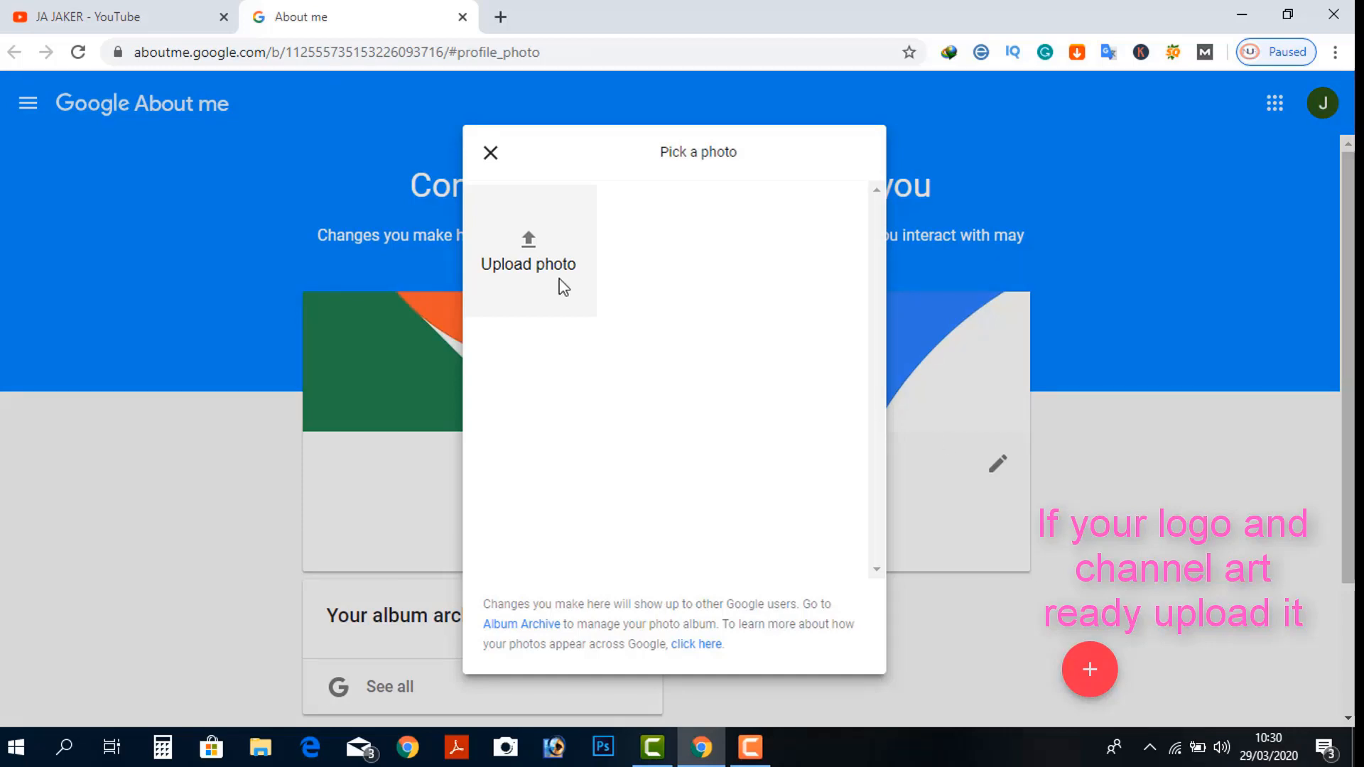
Upload 'Clean Modern Etsy Shop Icon' from Downloads as the profile photo, then return to YouTube
click(563, 286)
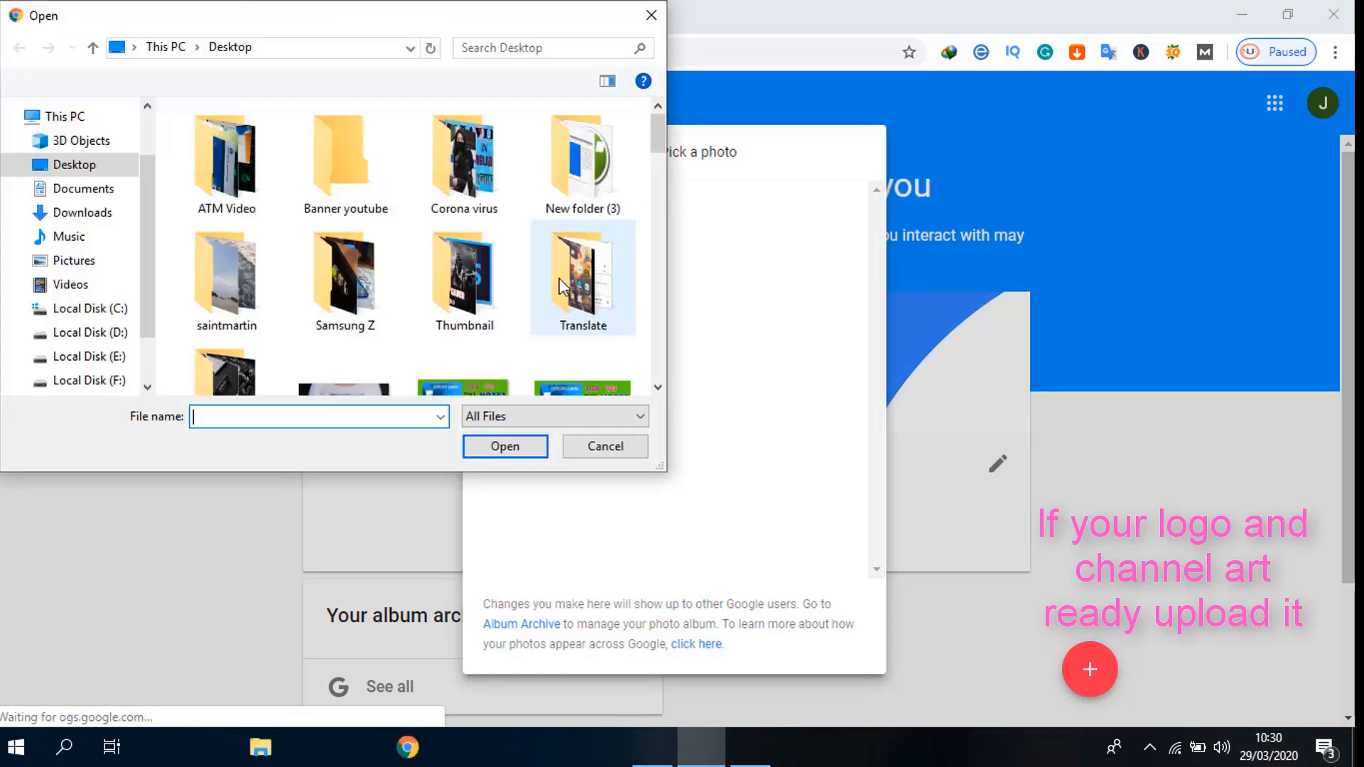
click(85, 213)
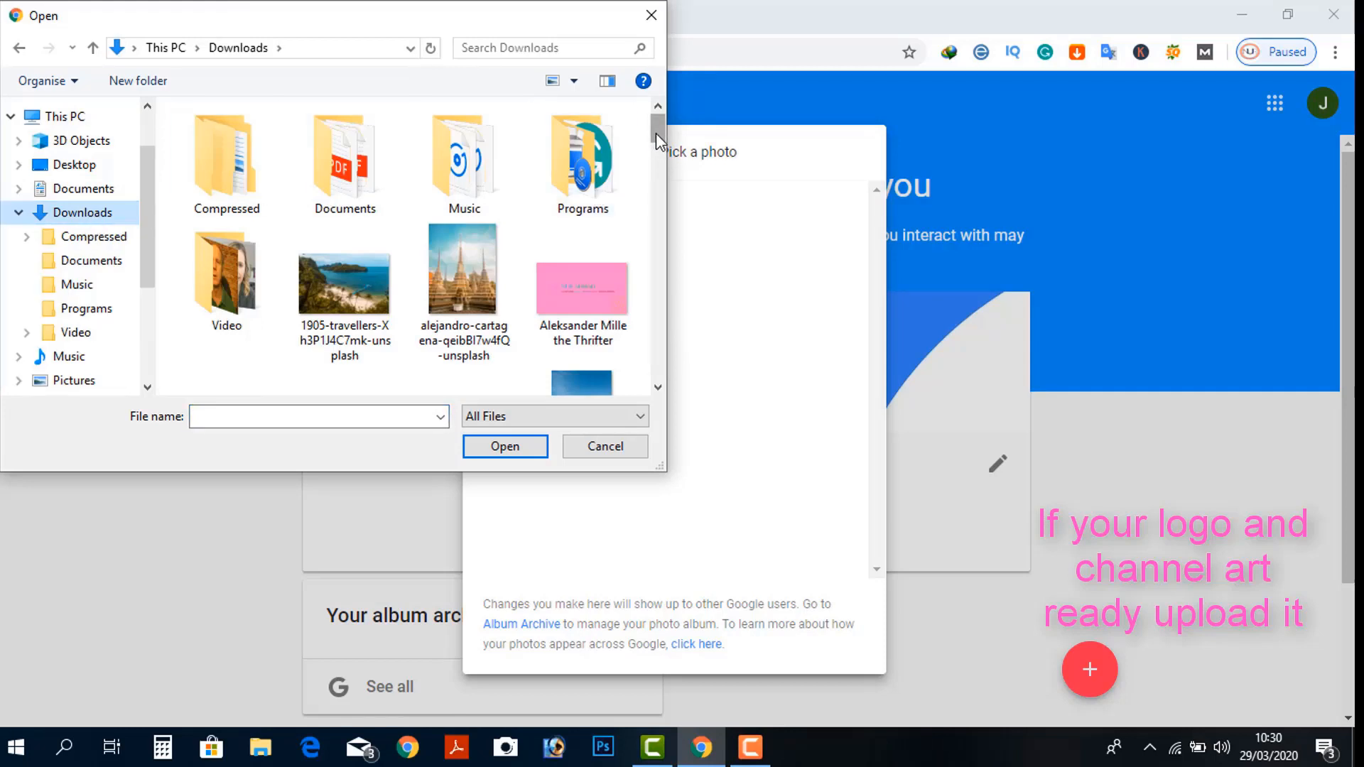
drag(655, 133, 658, 186)
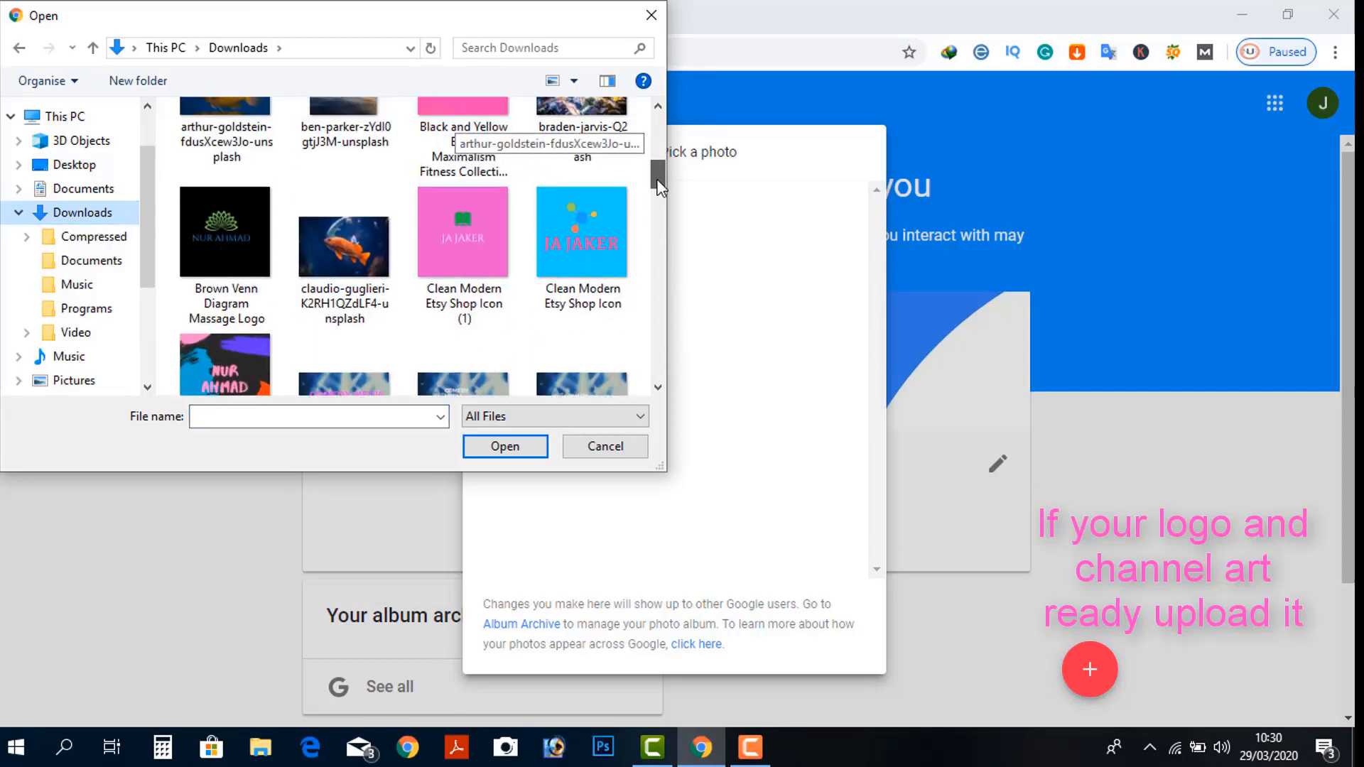
click(590, 219)
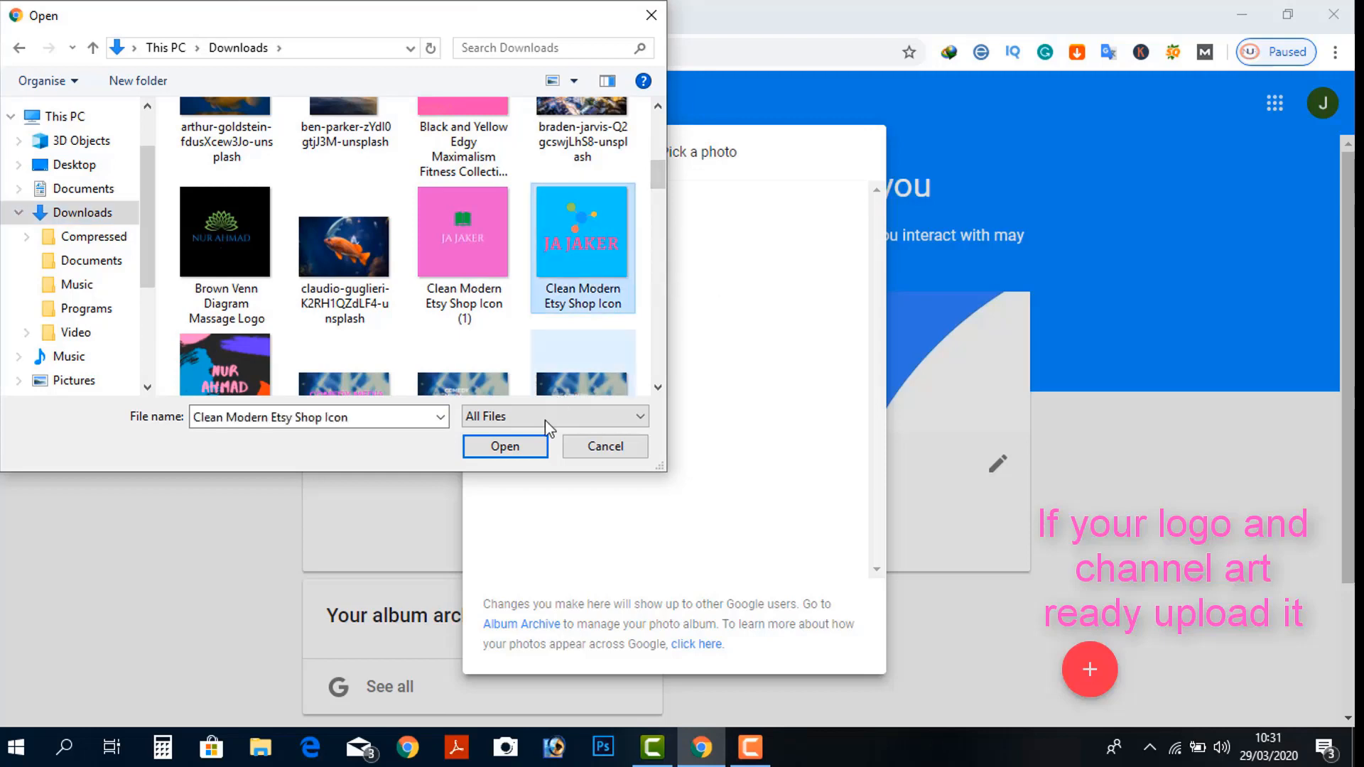
click(505, 448)
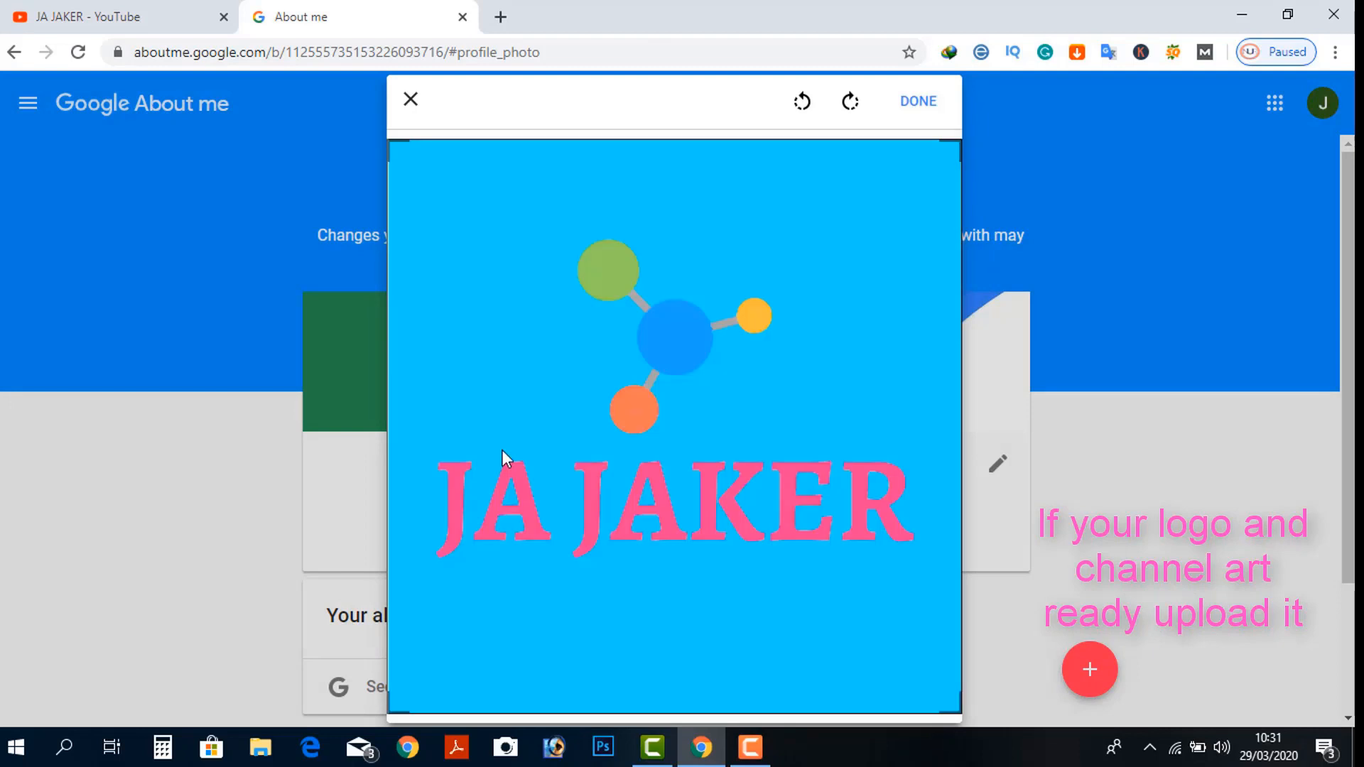
click(915, 108)
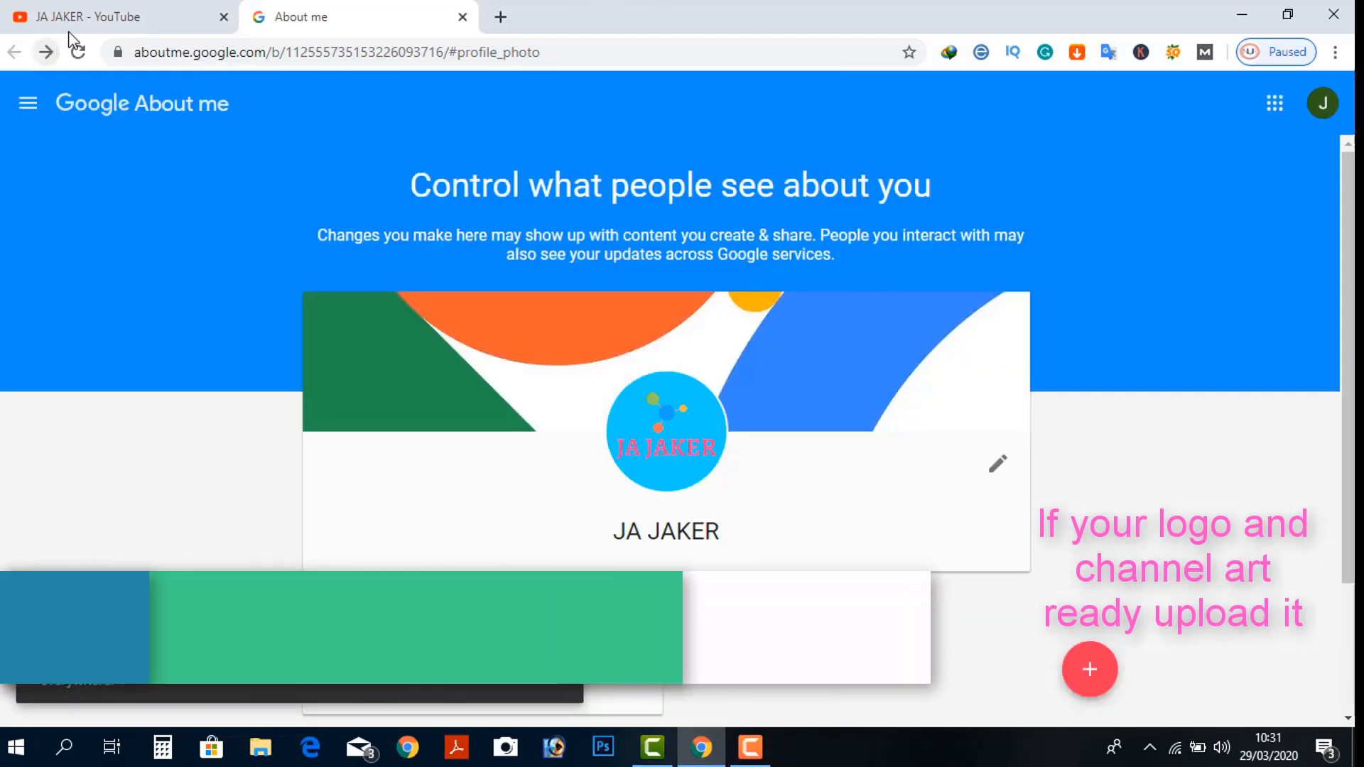
click(94, 22)
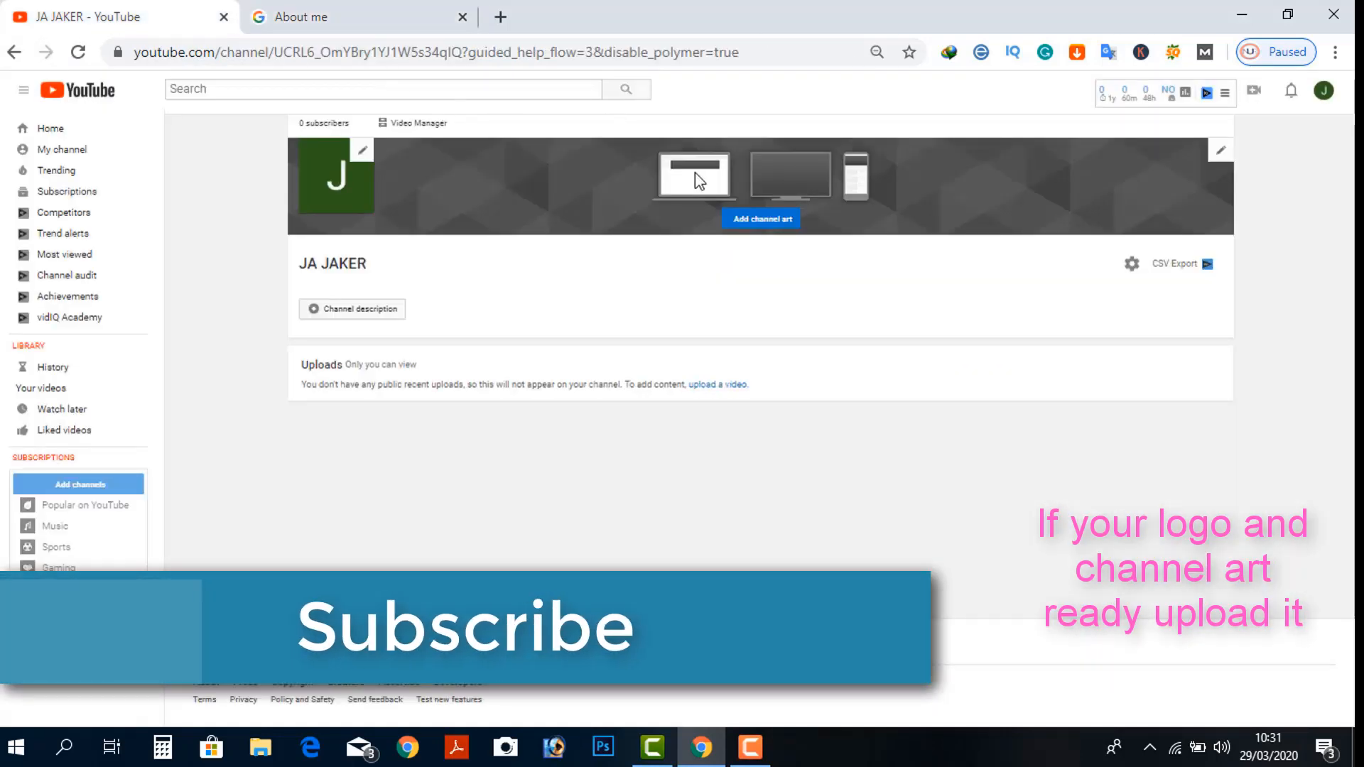
Upload the Green and Cream image as the channel banner and save it, then open My channel
click(77, 52)
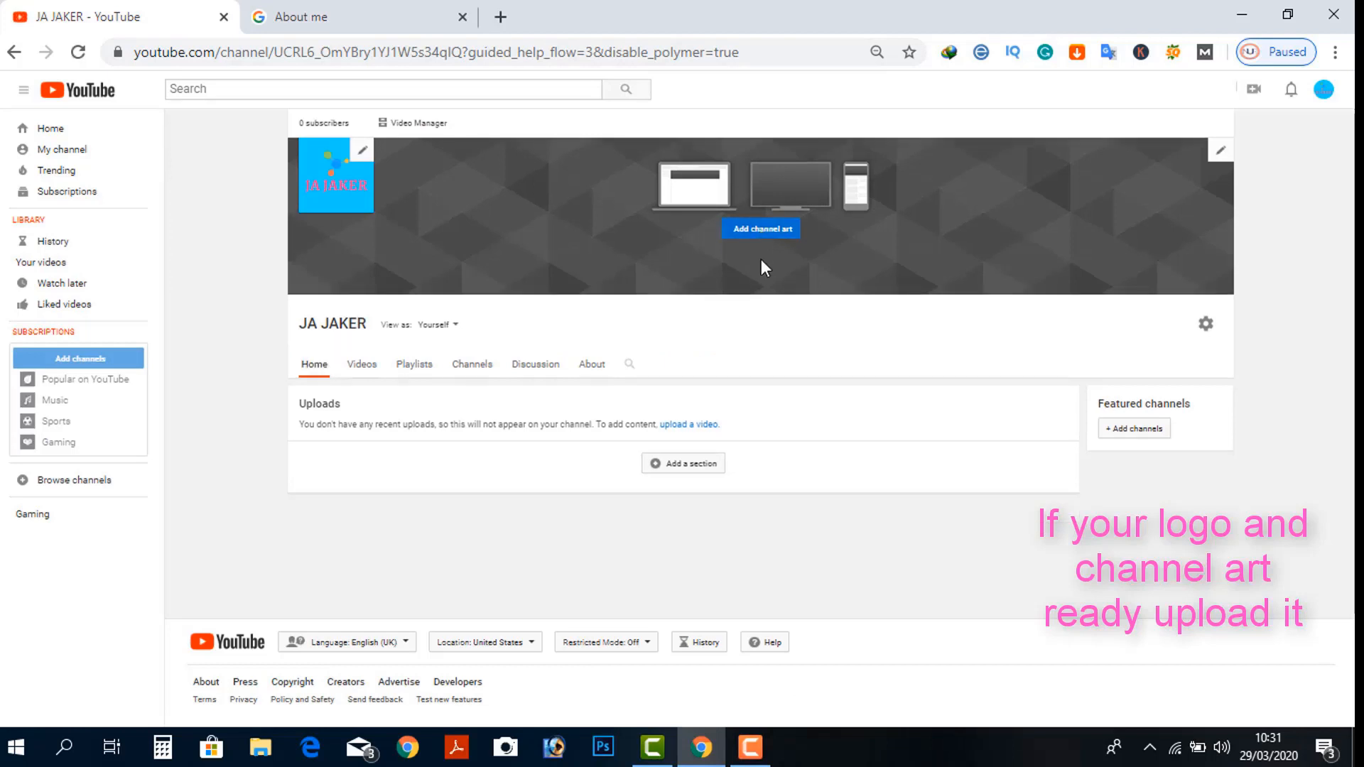
click(758, 238)
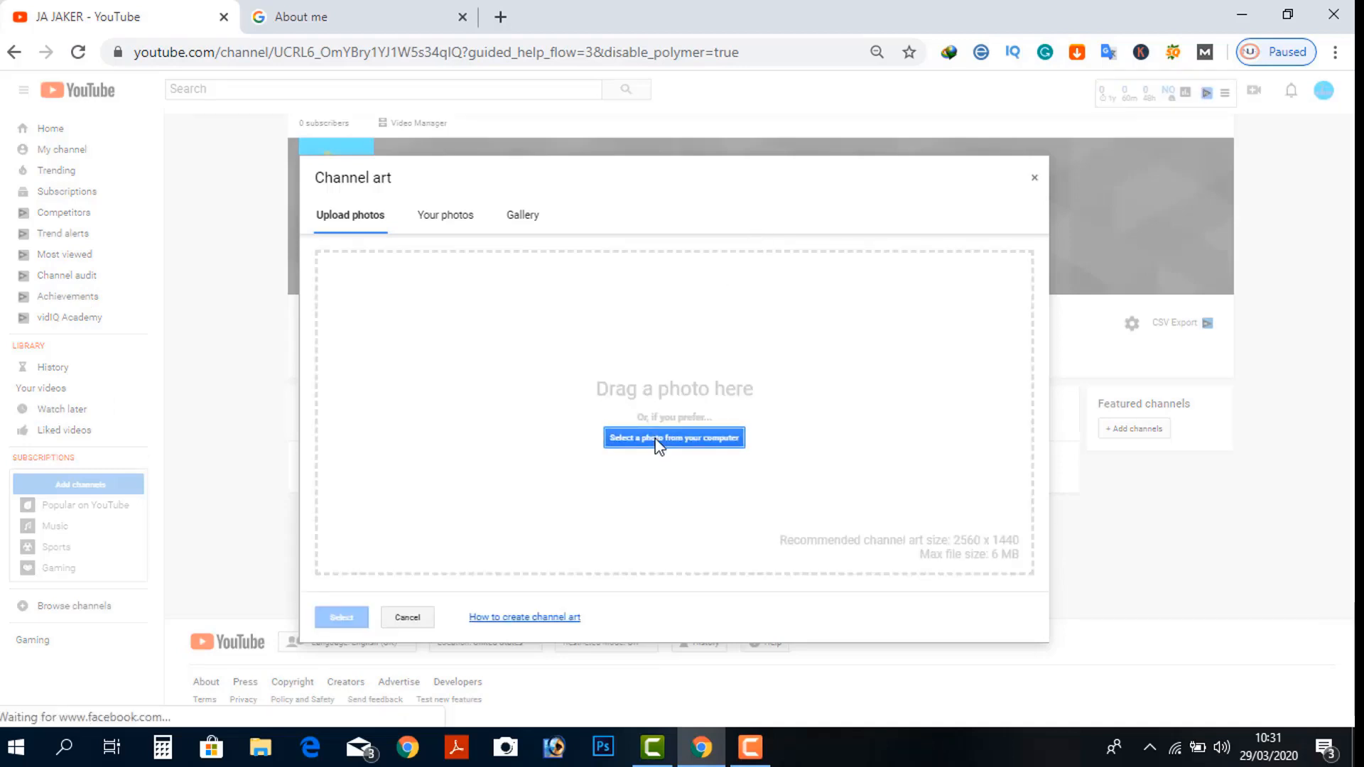
click(664, 439)
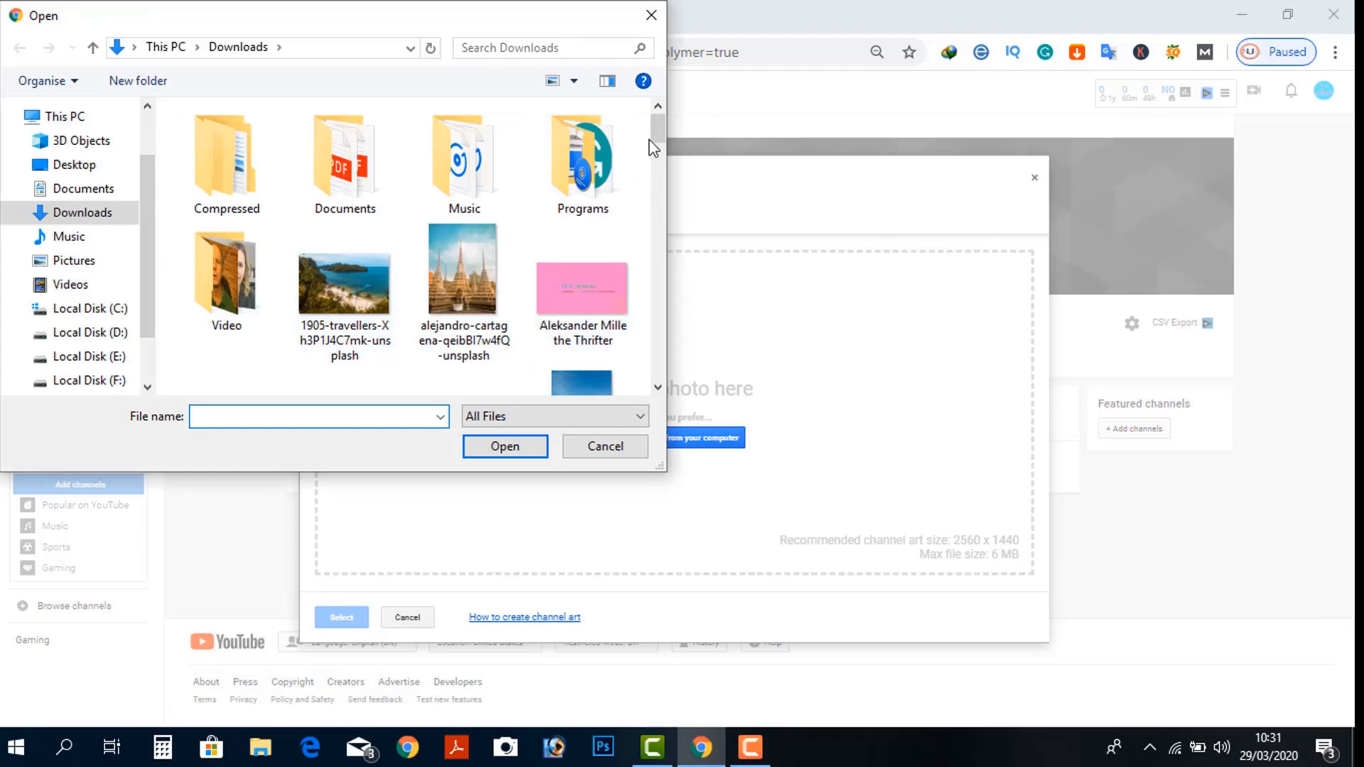
drag(652, 137, 651, 232)
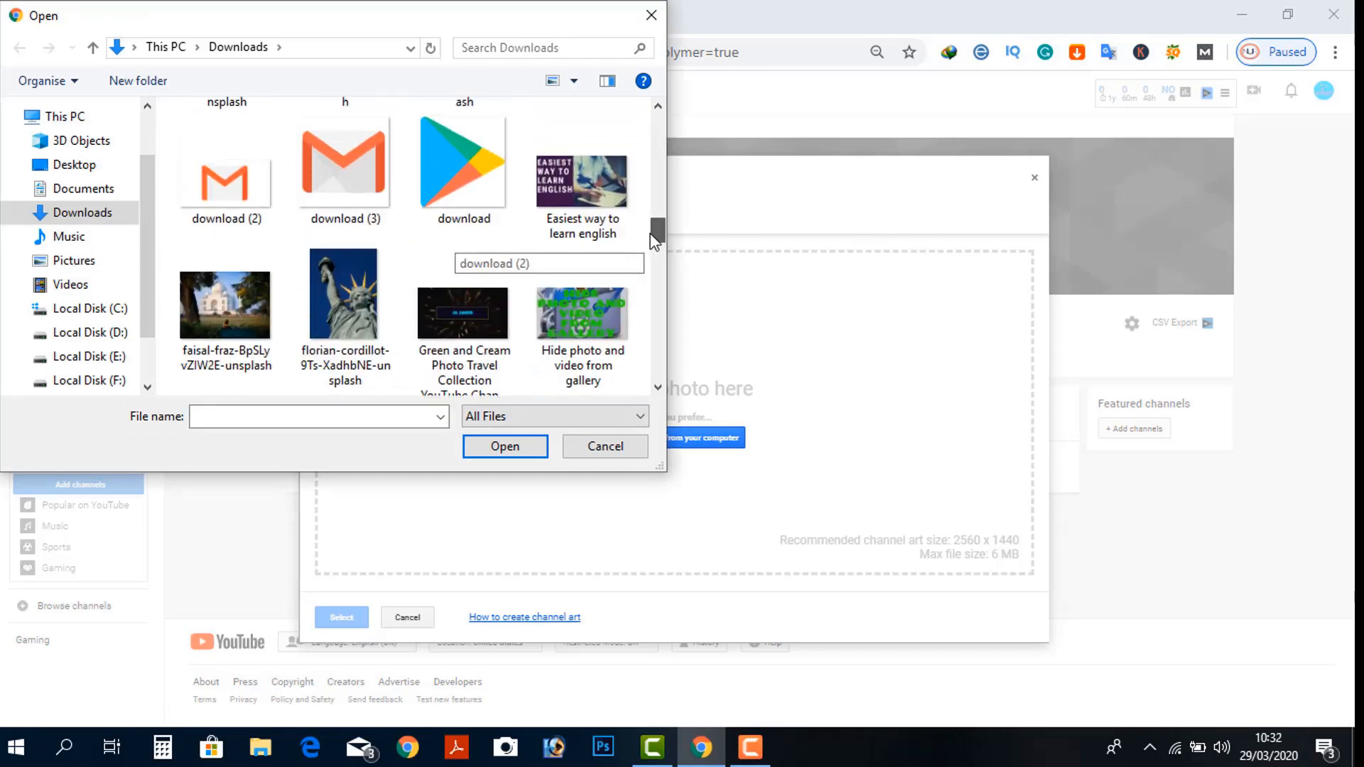
click(463, 318)
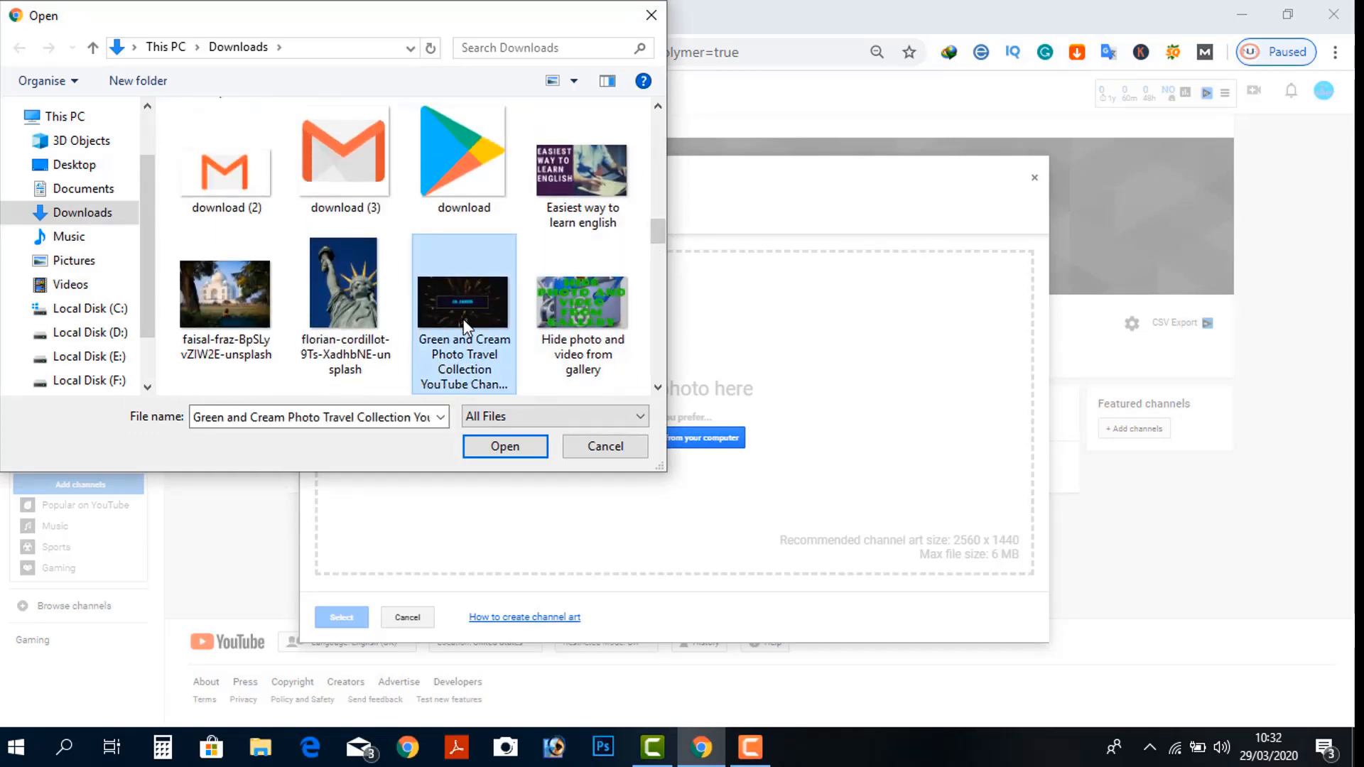
click(505, 448)
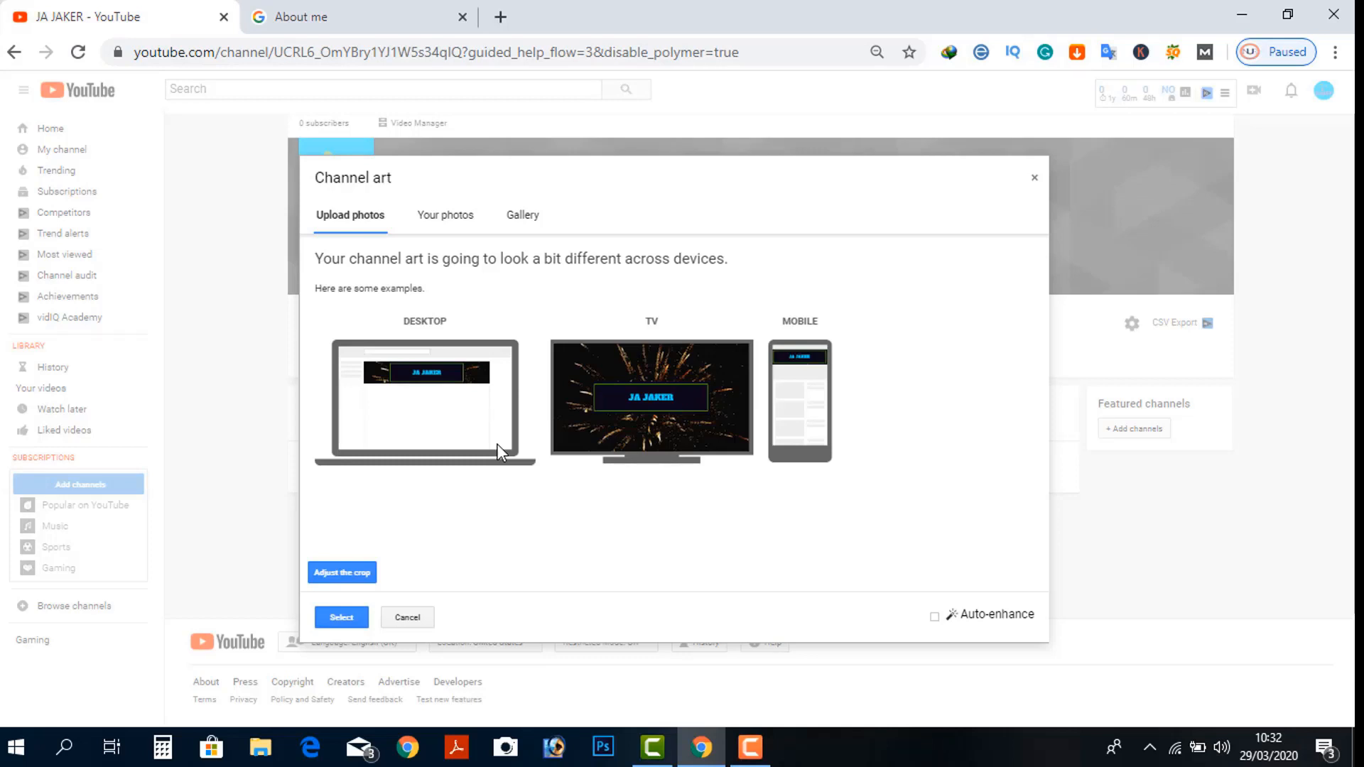
click(344, 621)
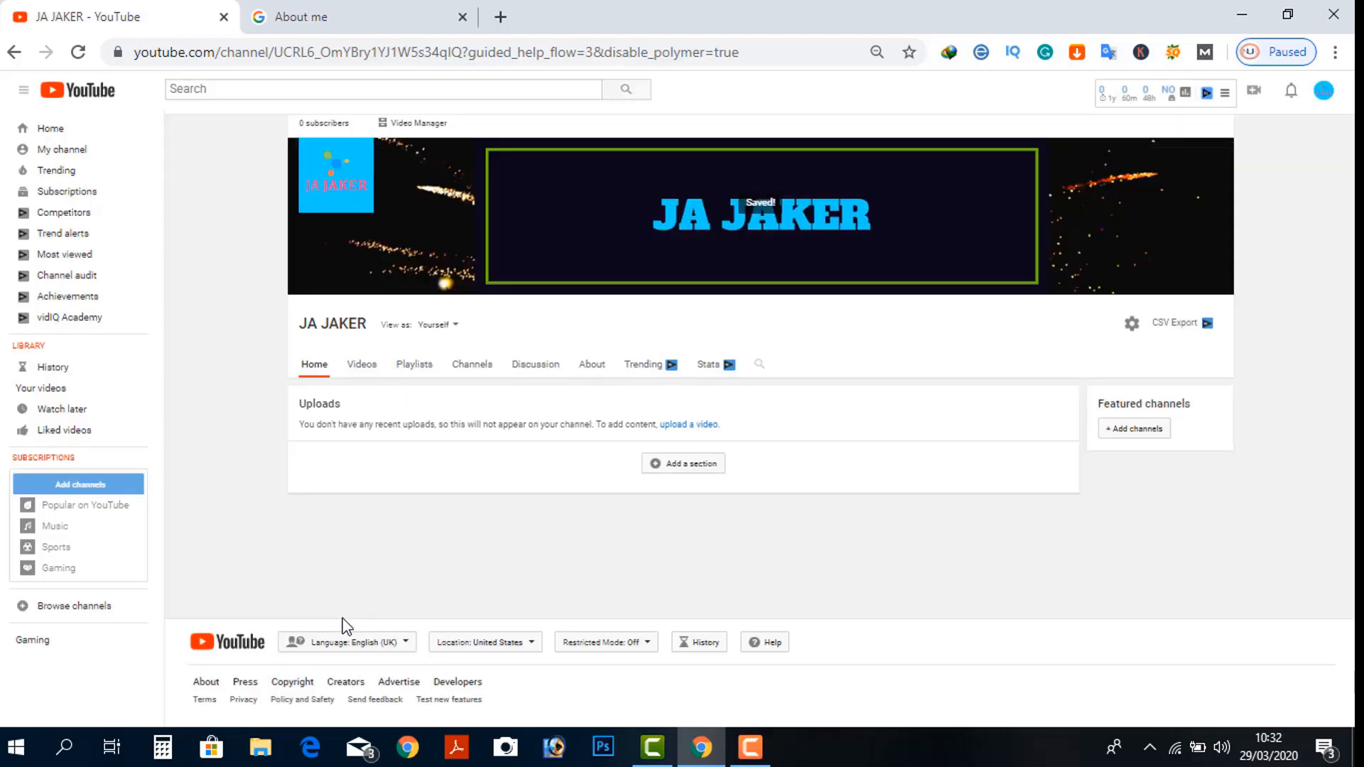
click(92, 151)
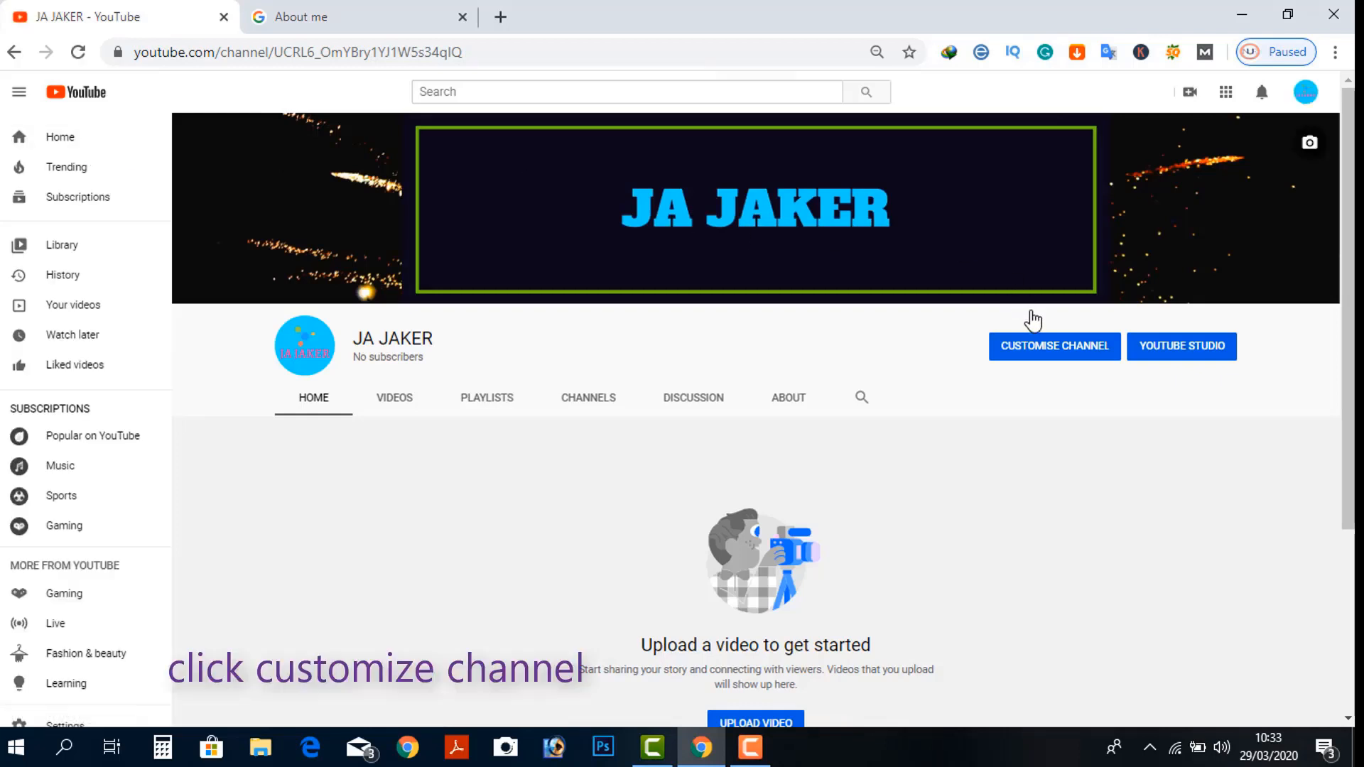
Open the JA JAKER channel's Settings and go to 'Channel status and features'
click(1039, 349)
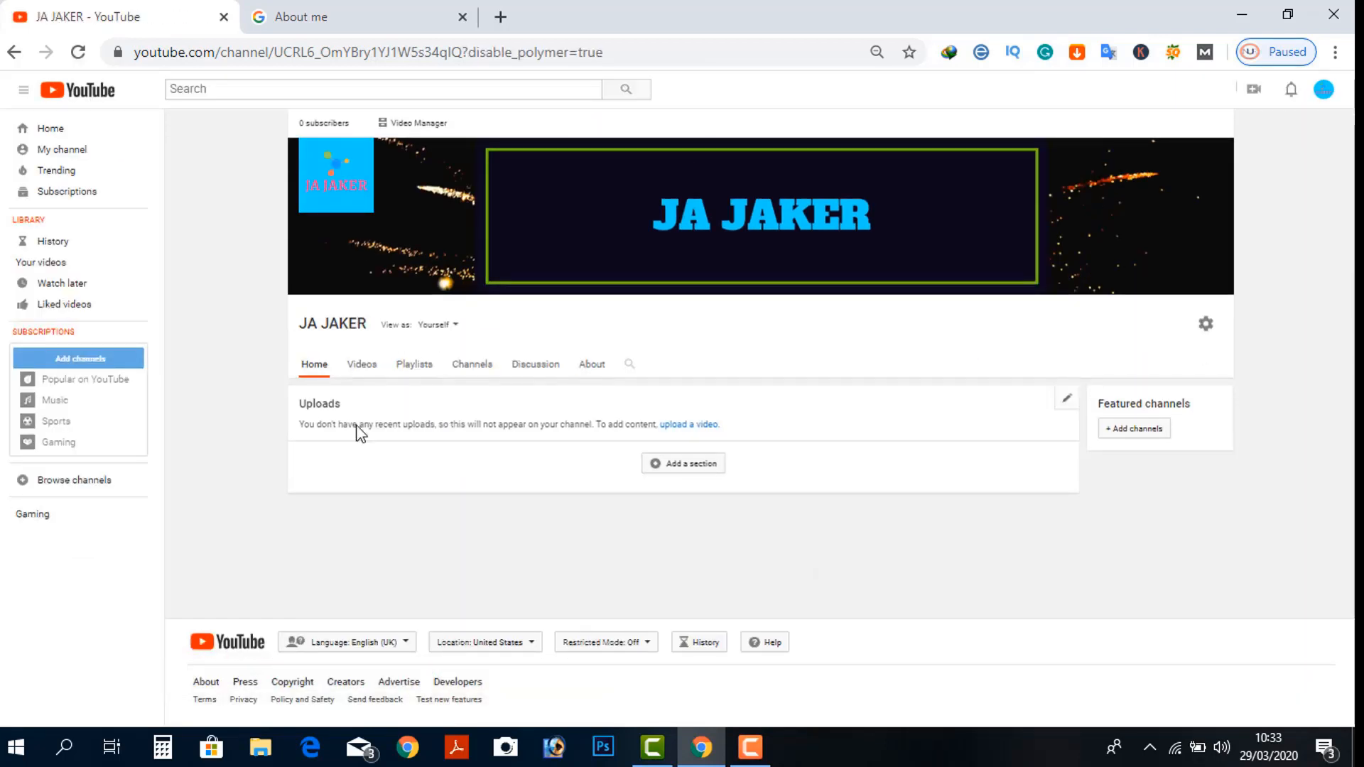
click(84, 151)
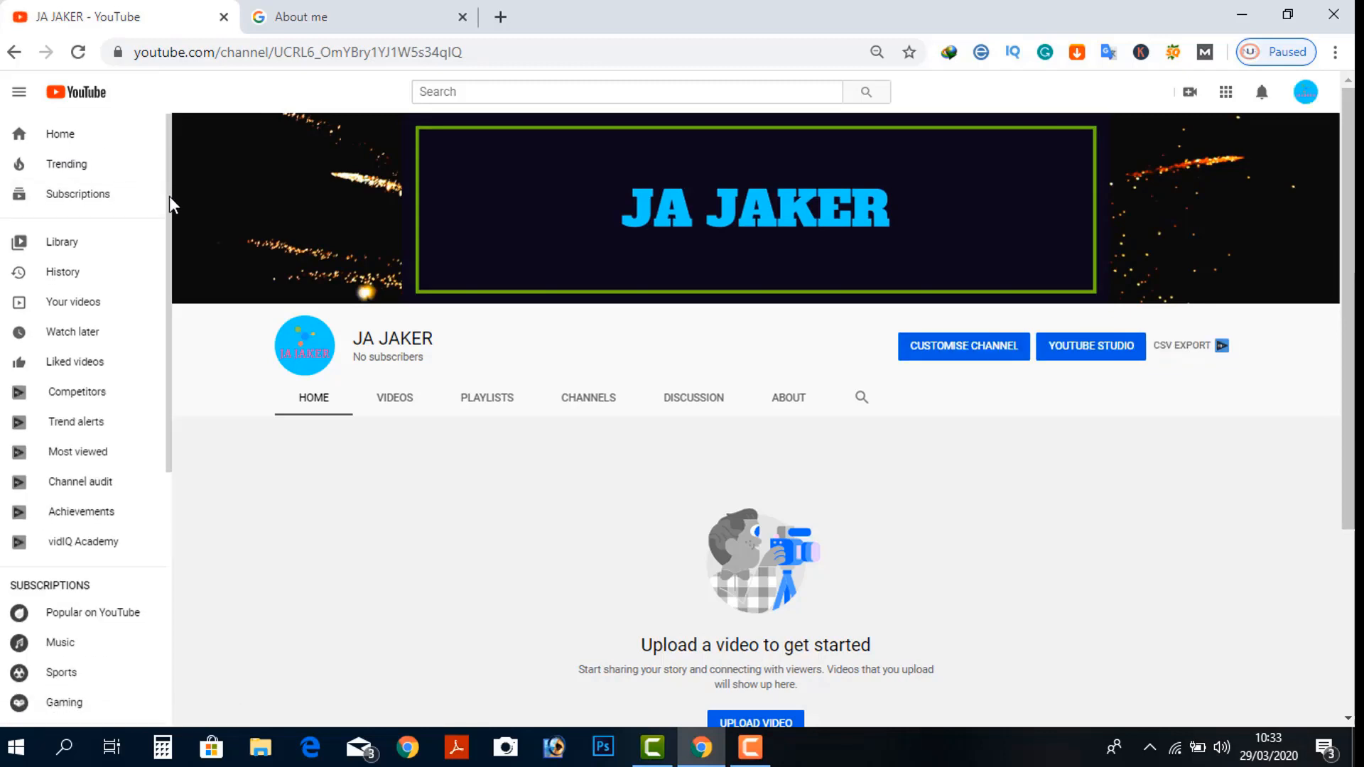
drag(169, 196, 171, 377)
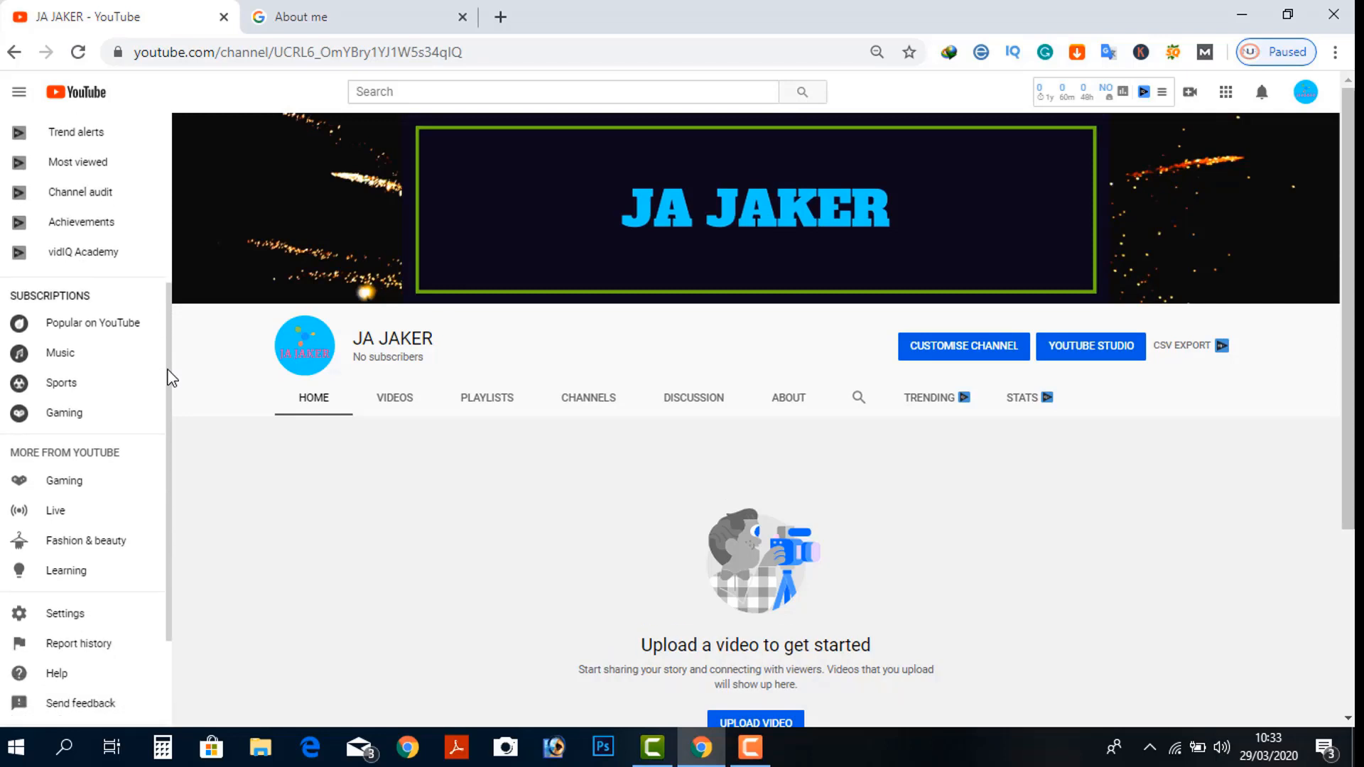
click(80, 615)
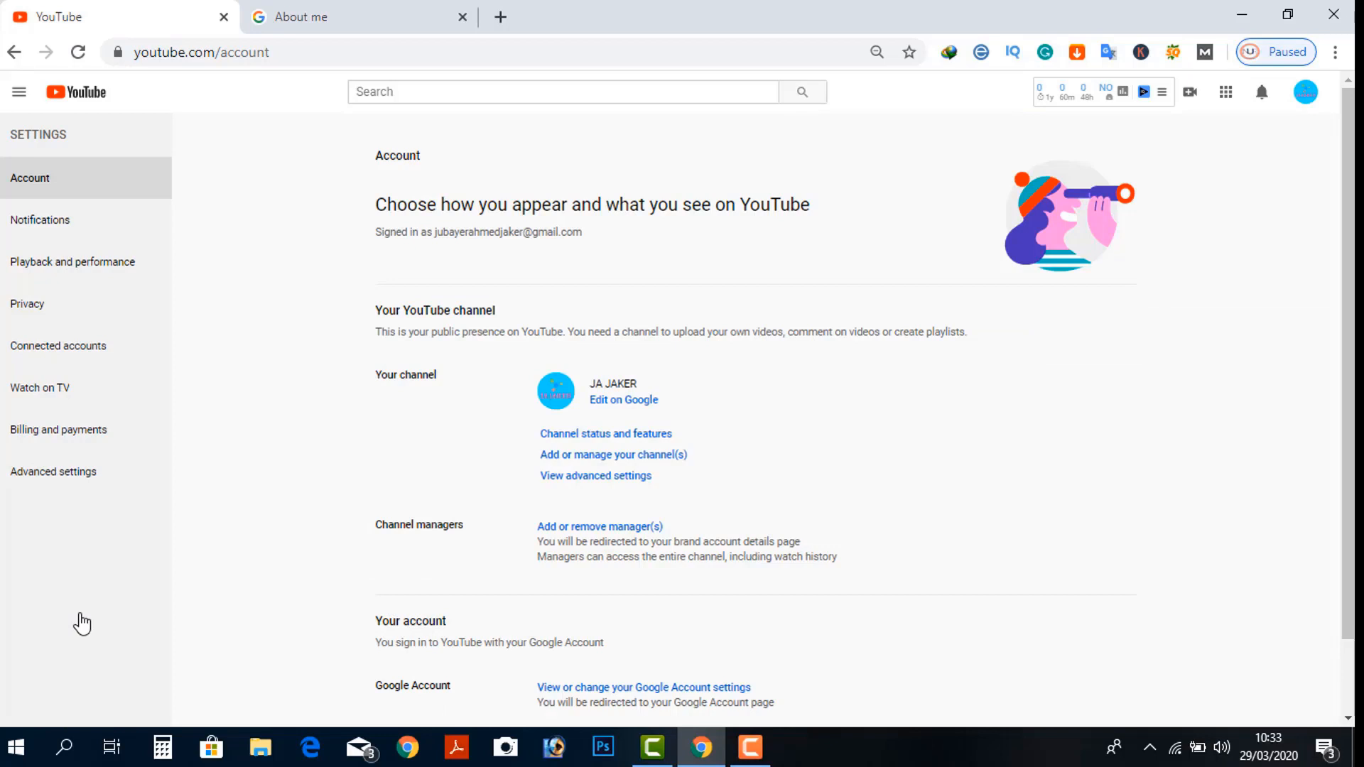
click(607, 435)
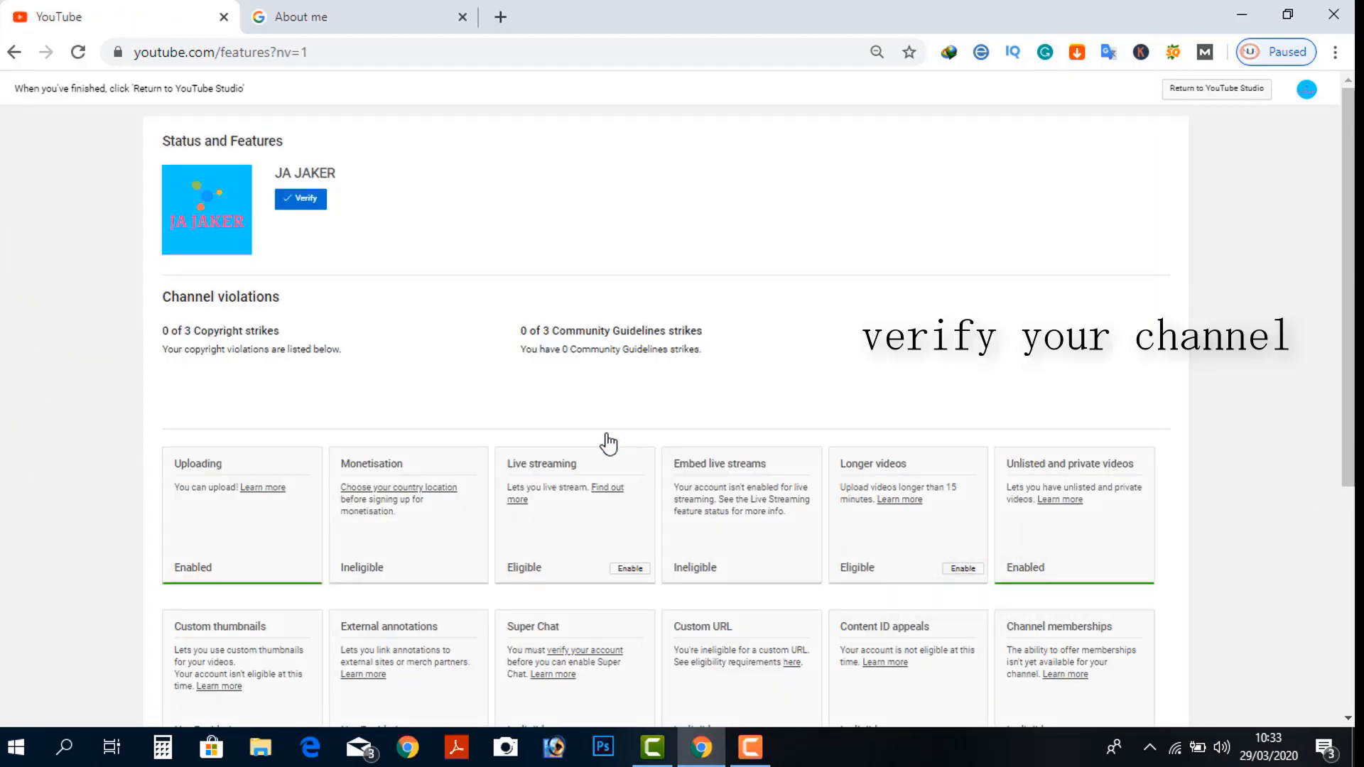
Start verification with Bangladesh, text-message delivery, and the account's phone number
click(292, 206)
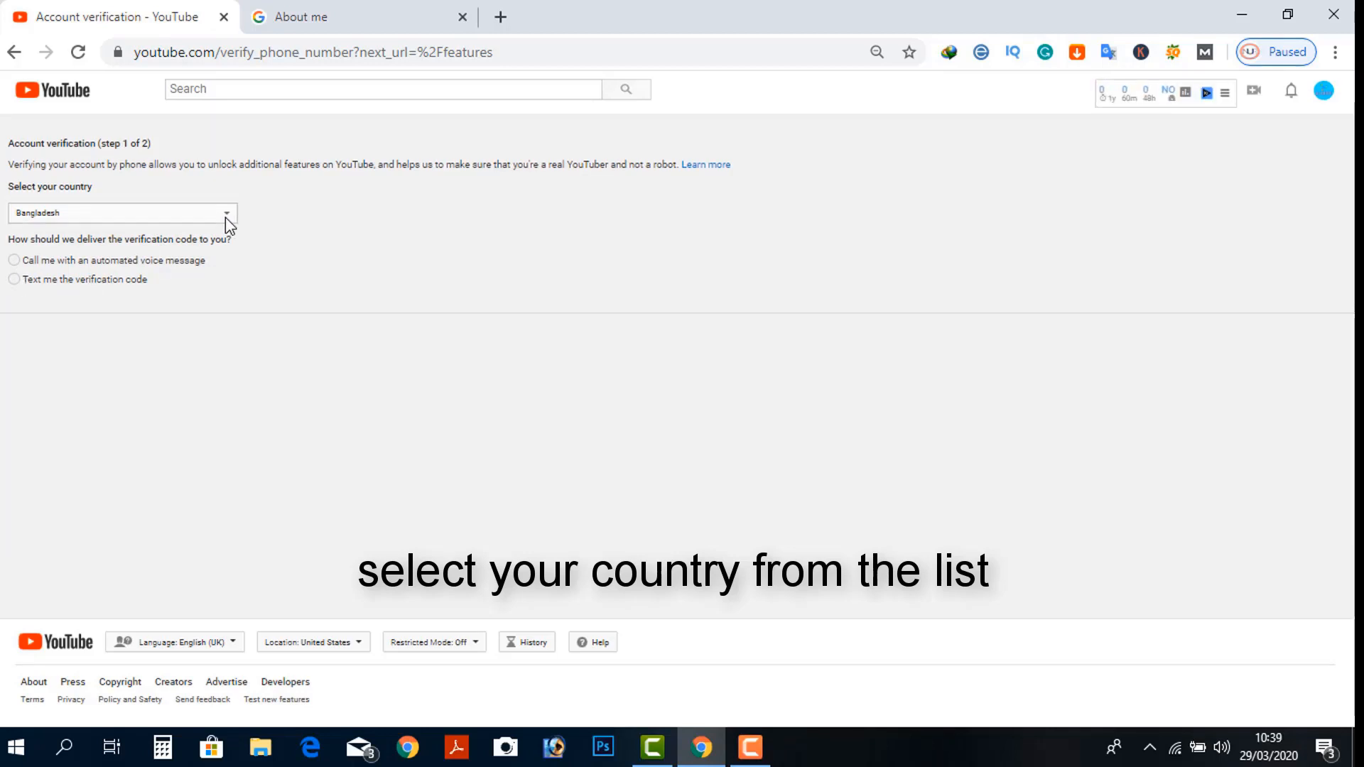
click(226, 216)
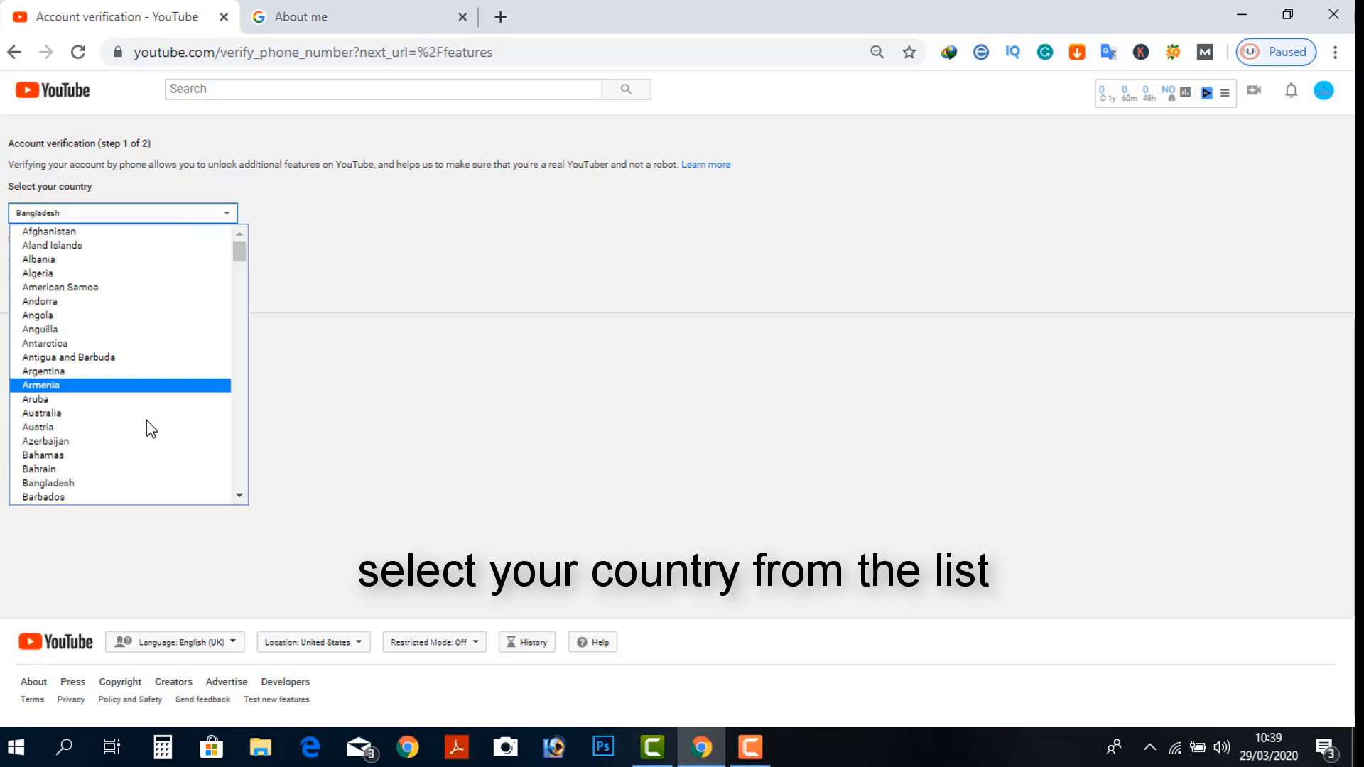
click(121, 486)
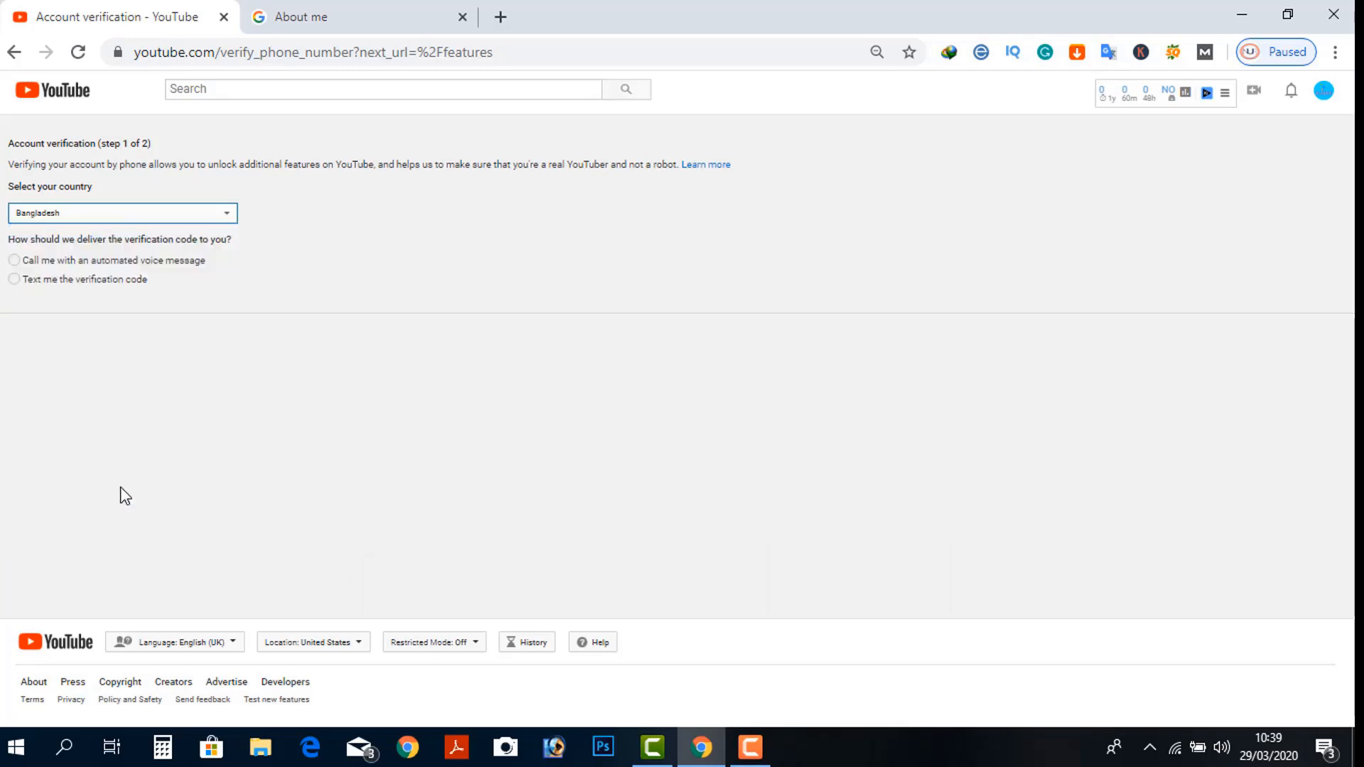
click(15, 279)
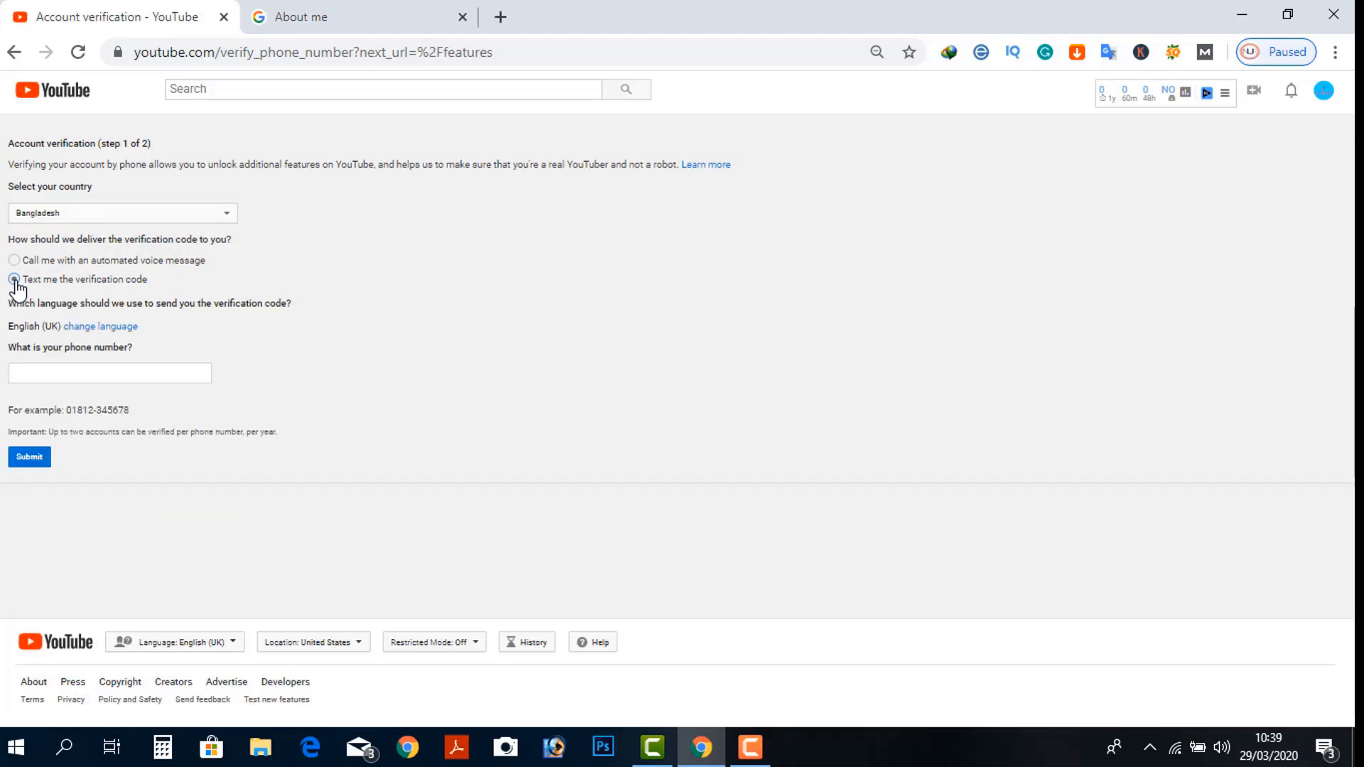
click(97, 378)
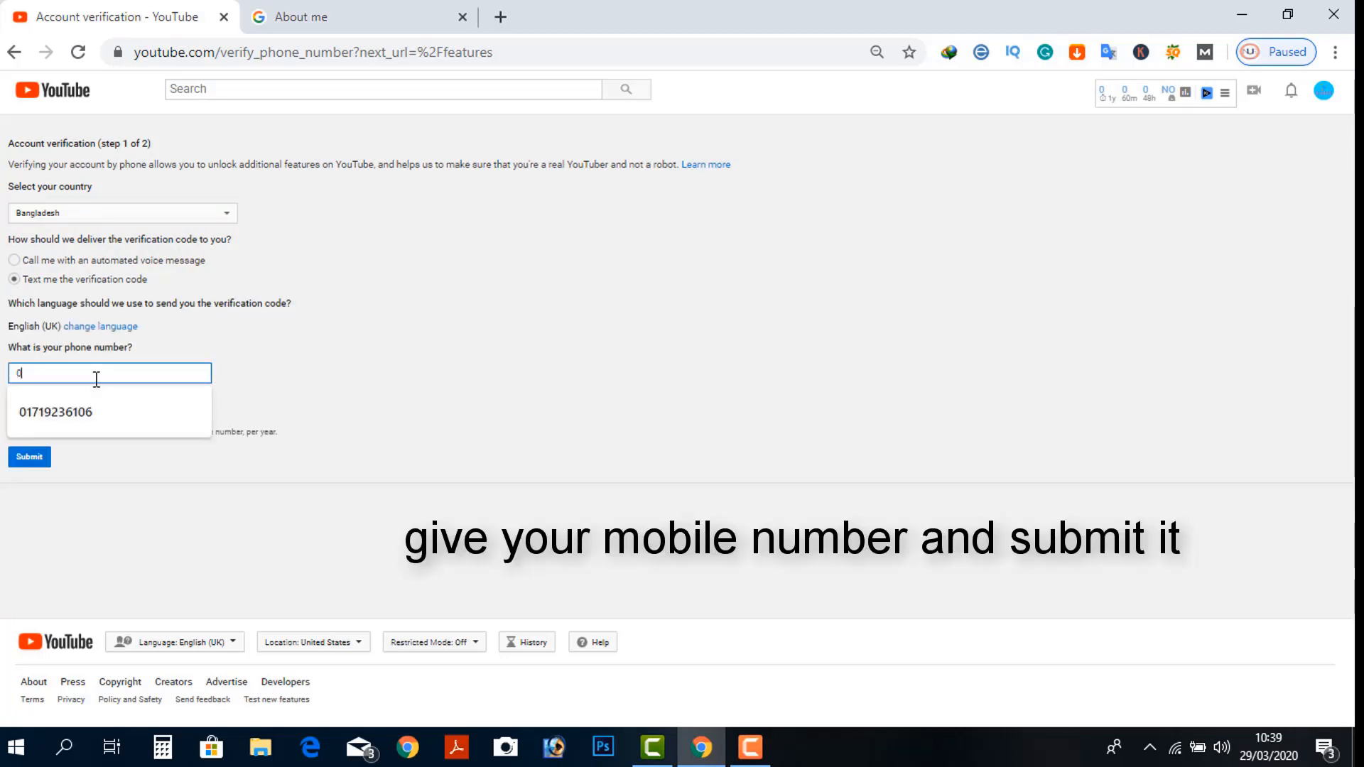
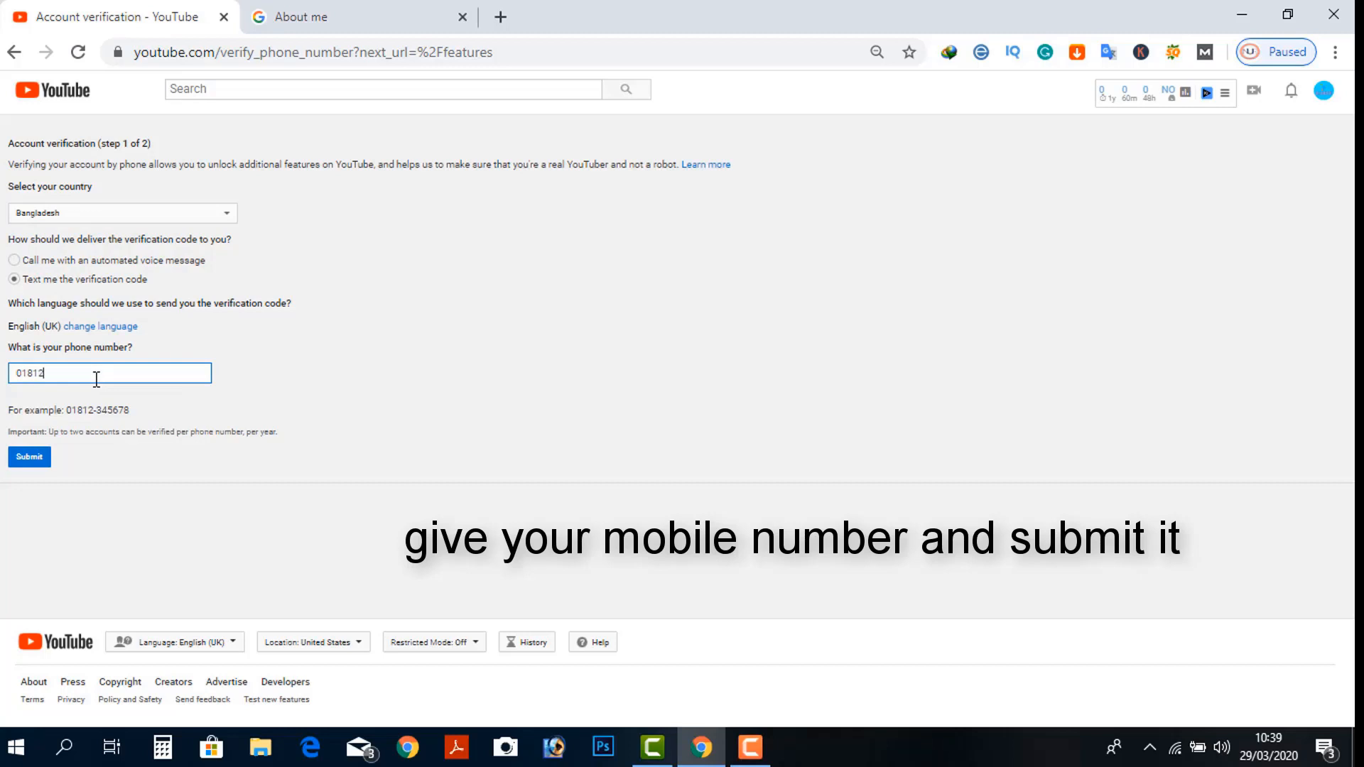
click(31, 460)
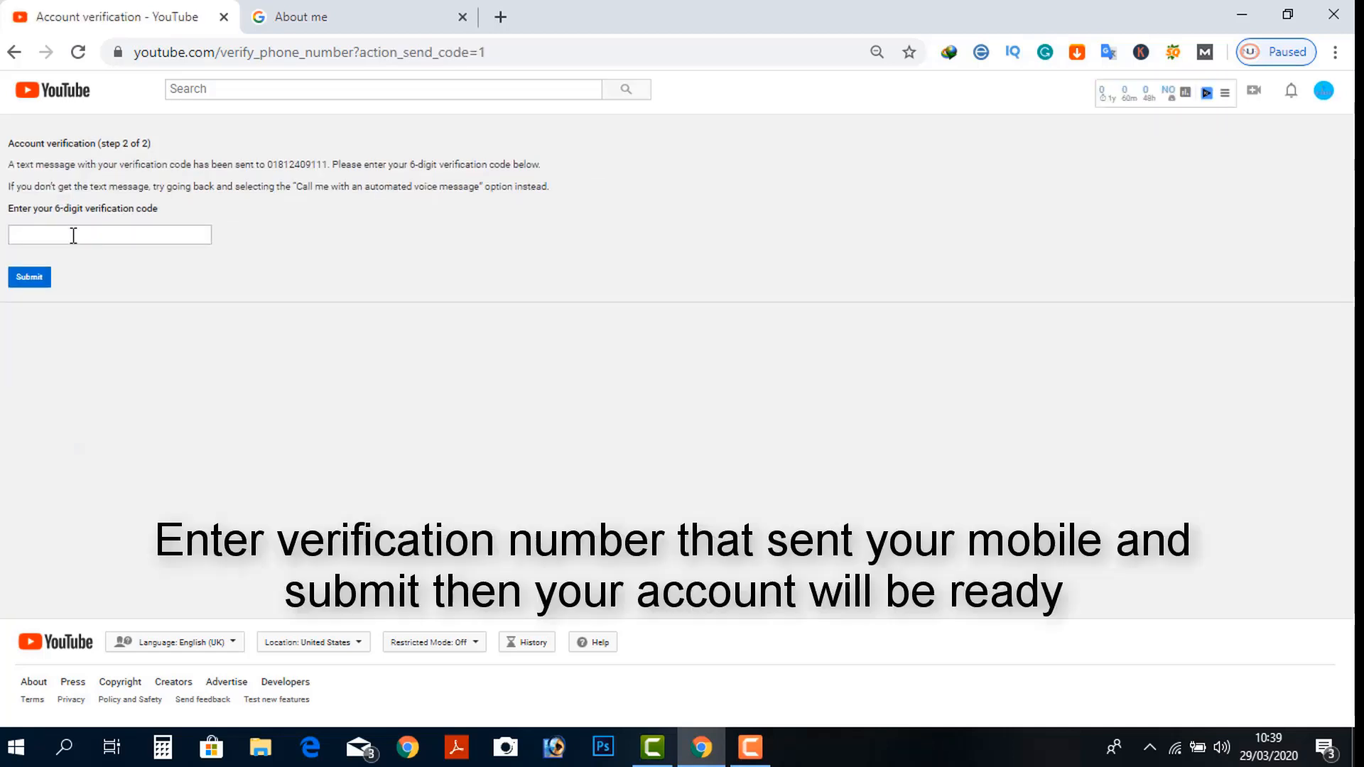
Enter the received 6-digit verification code and submit it
click(73, 235)
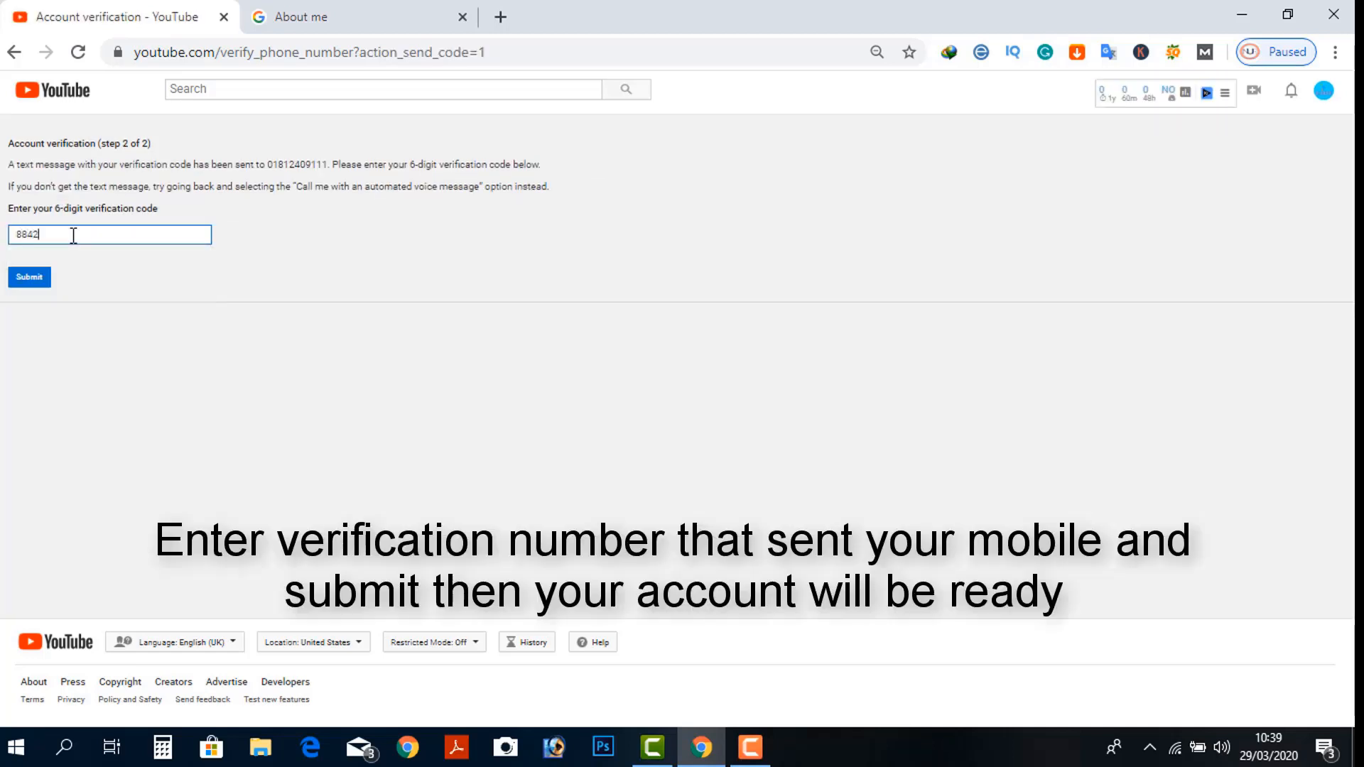
click(30, 277)
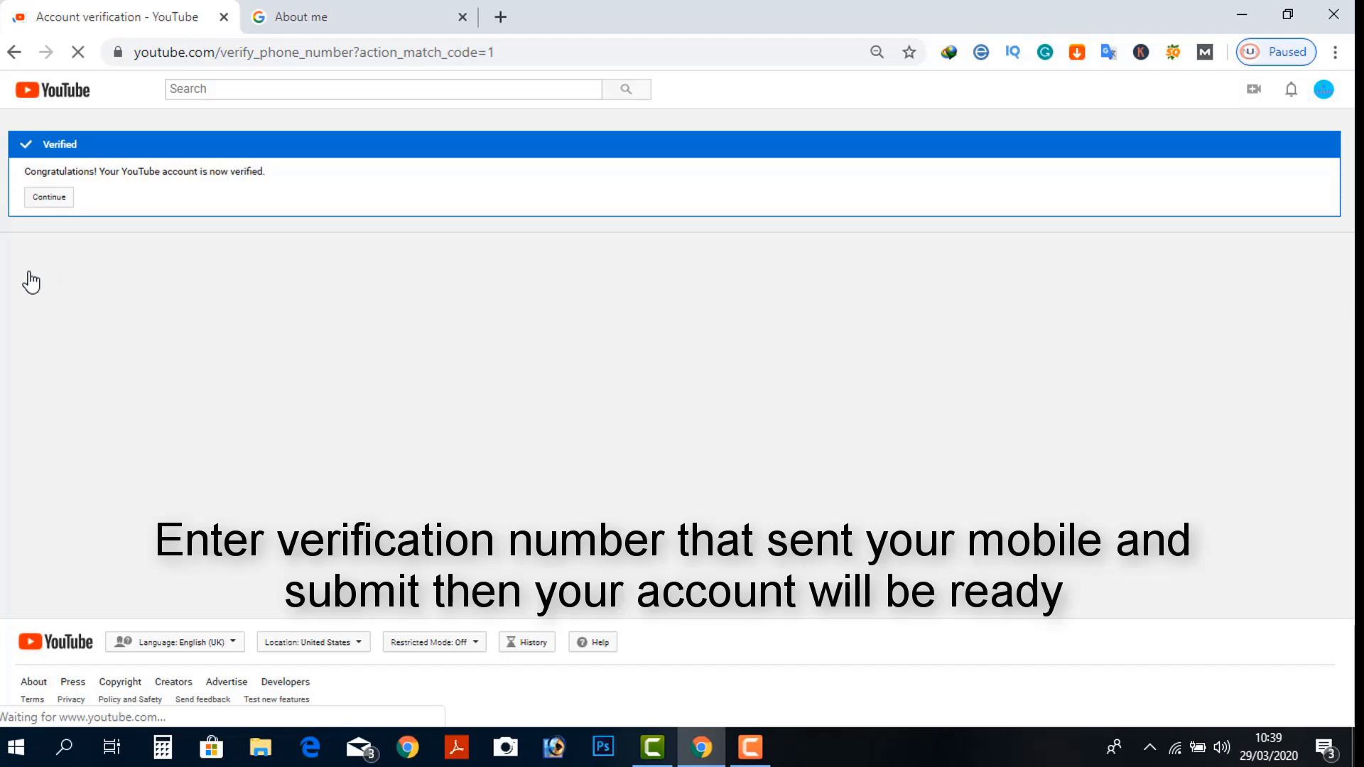
Continue past the Verified message and scroll through the enabled Status and Features
click(42, 203)
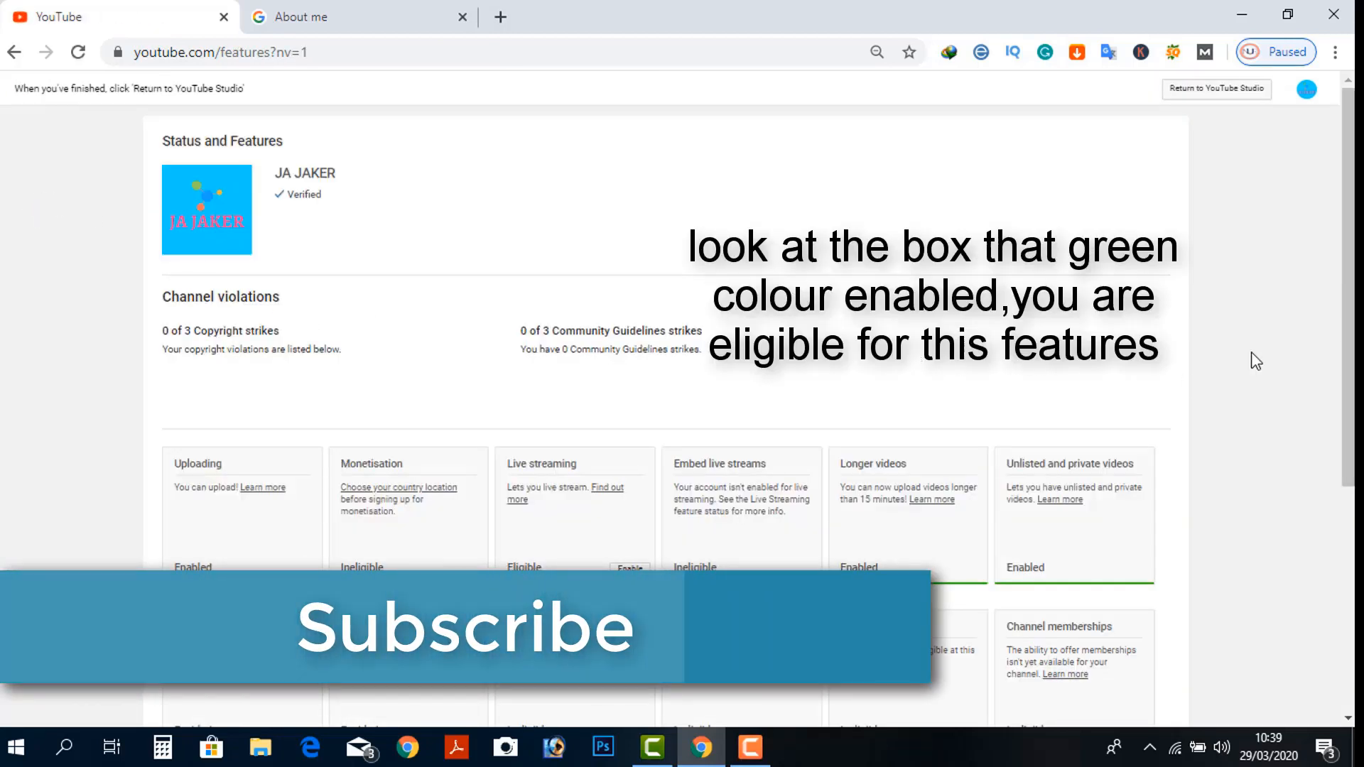
drag(1340, 310, 1345, 338)
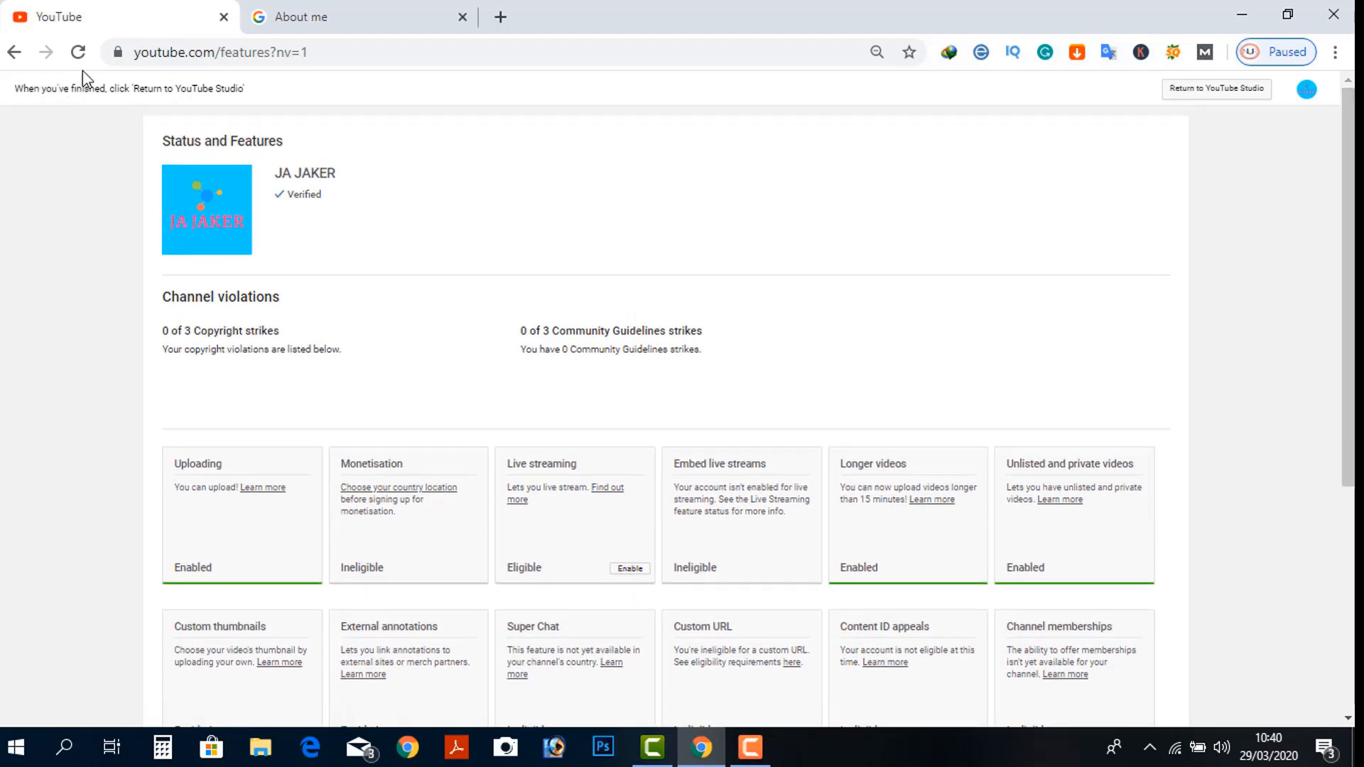
In YouTube Studio, dismiss the introduction, open Settings, and keep the currency as USD – US Dollar
click(14, 54)
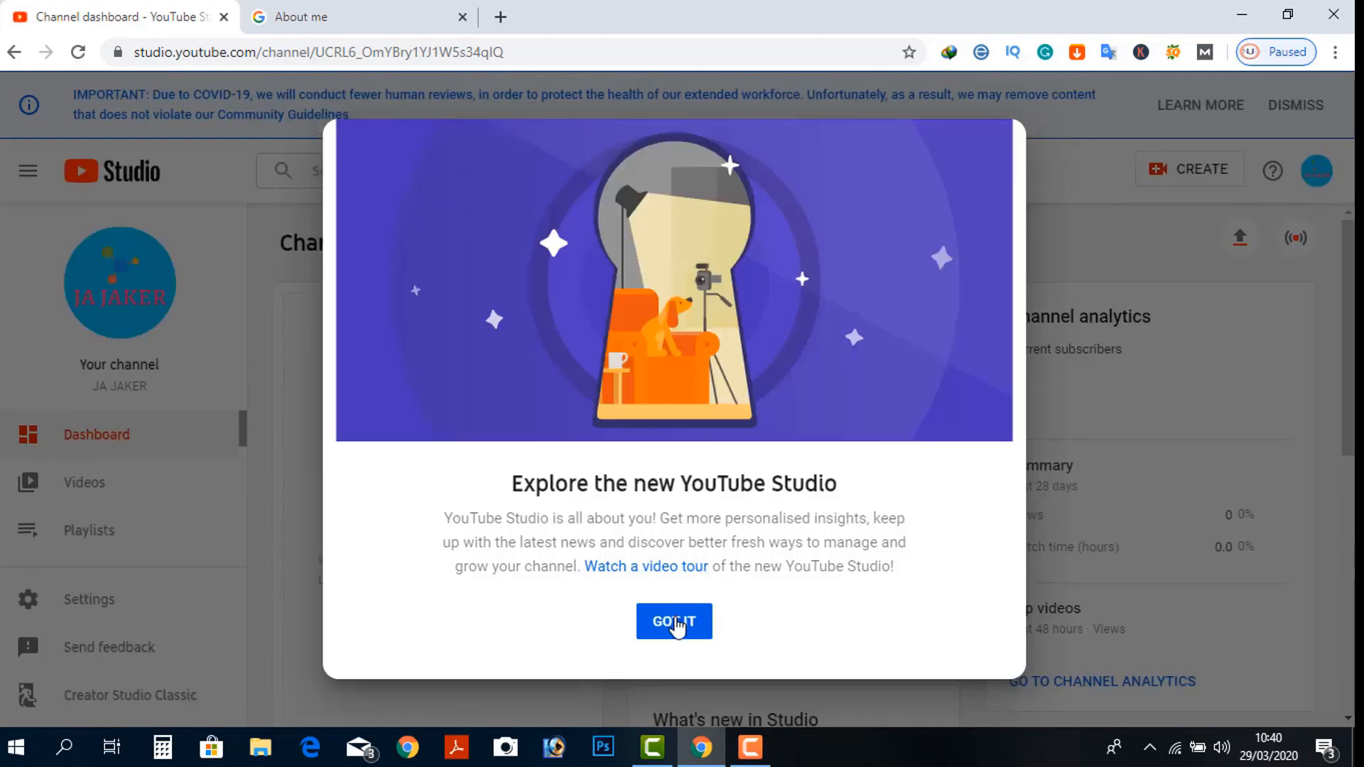
click(675, 623)
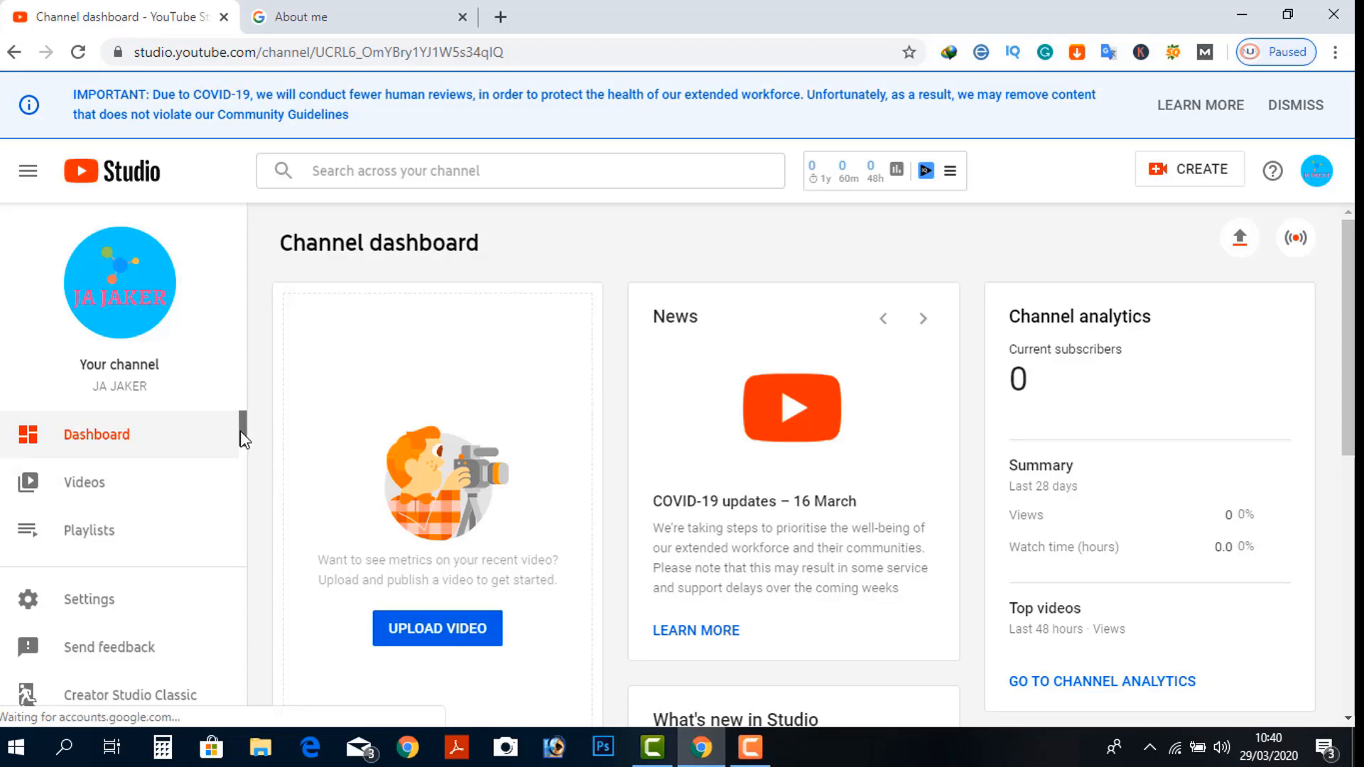
drag(242, 436, 242, 556)
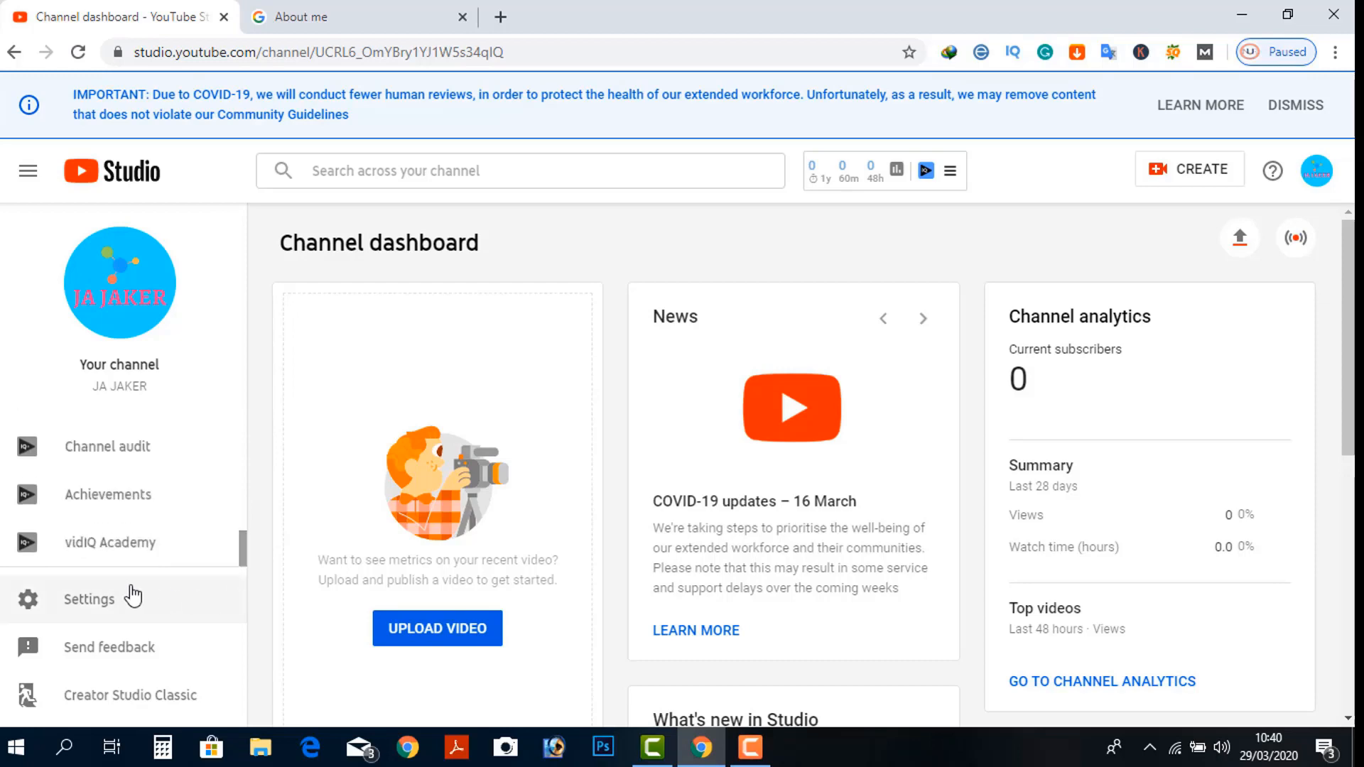
click(89, 600)
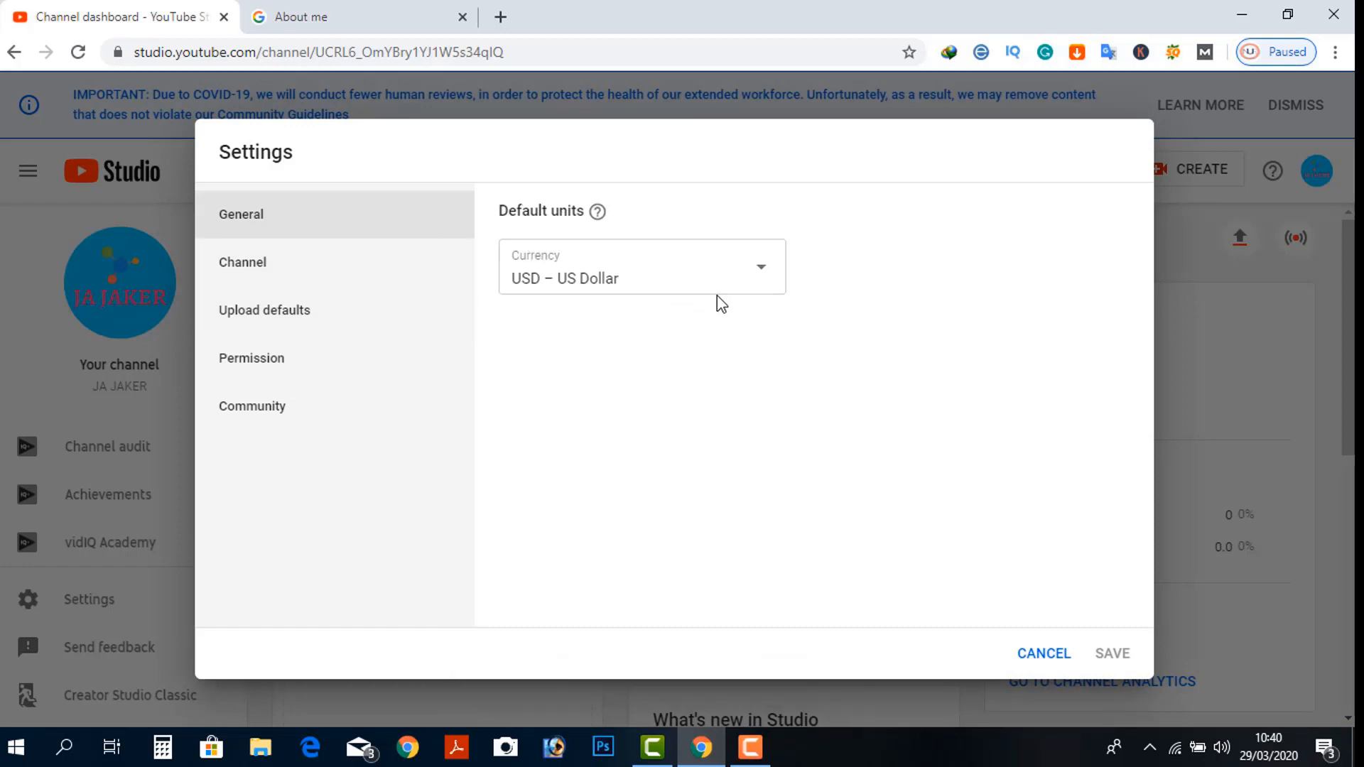
click(745, 287)
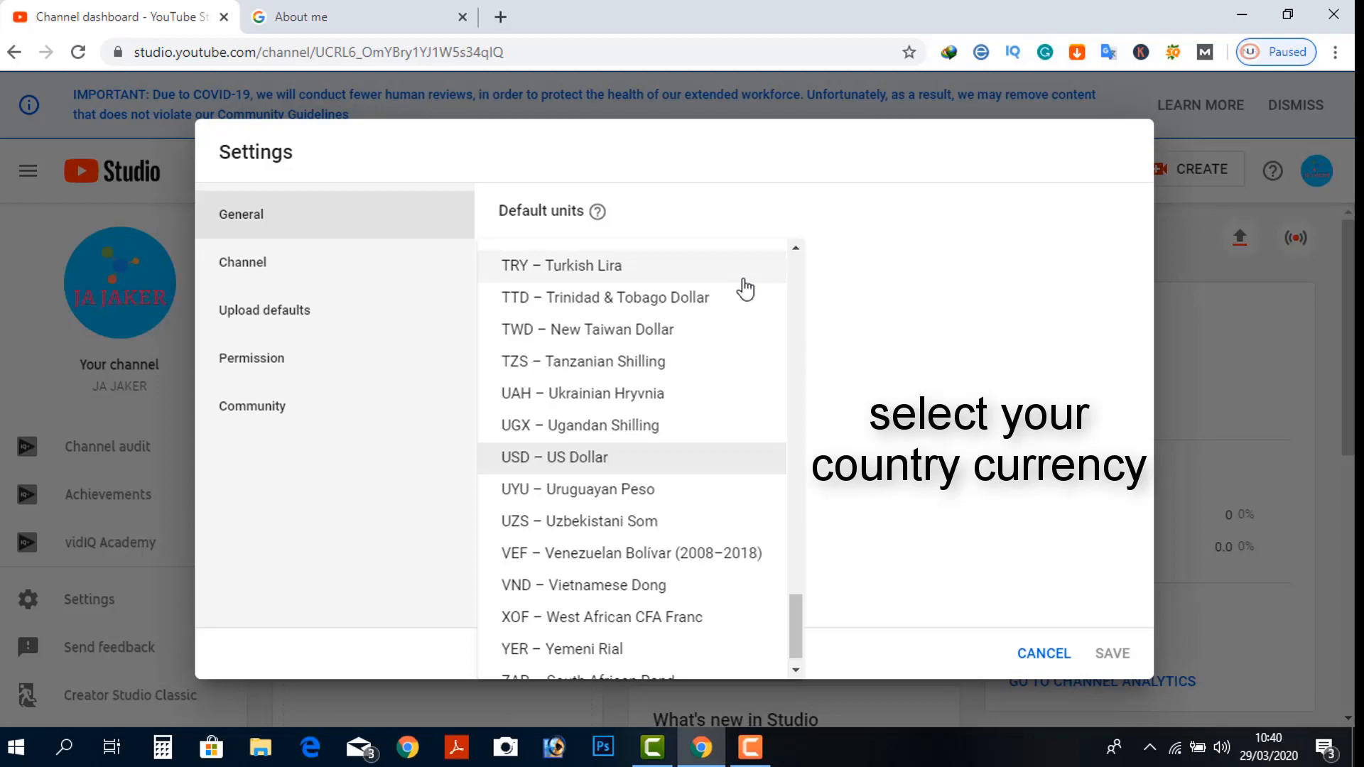
click(588, 461)
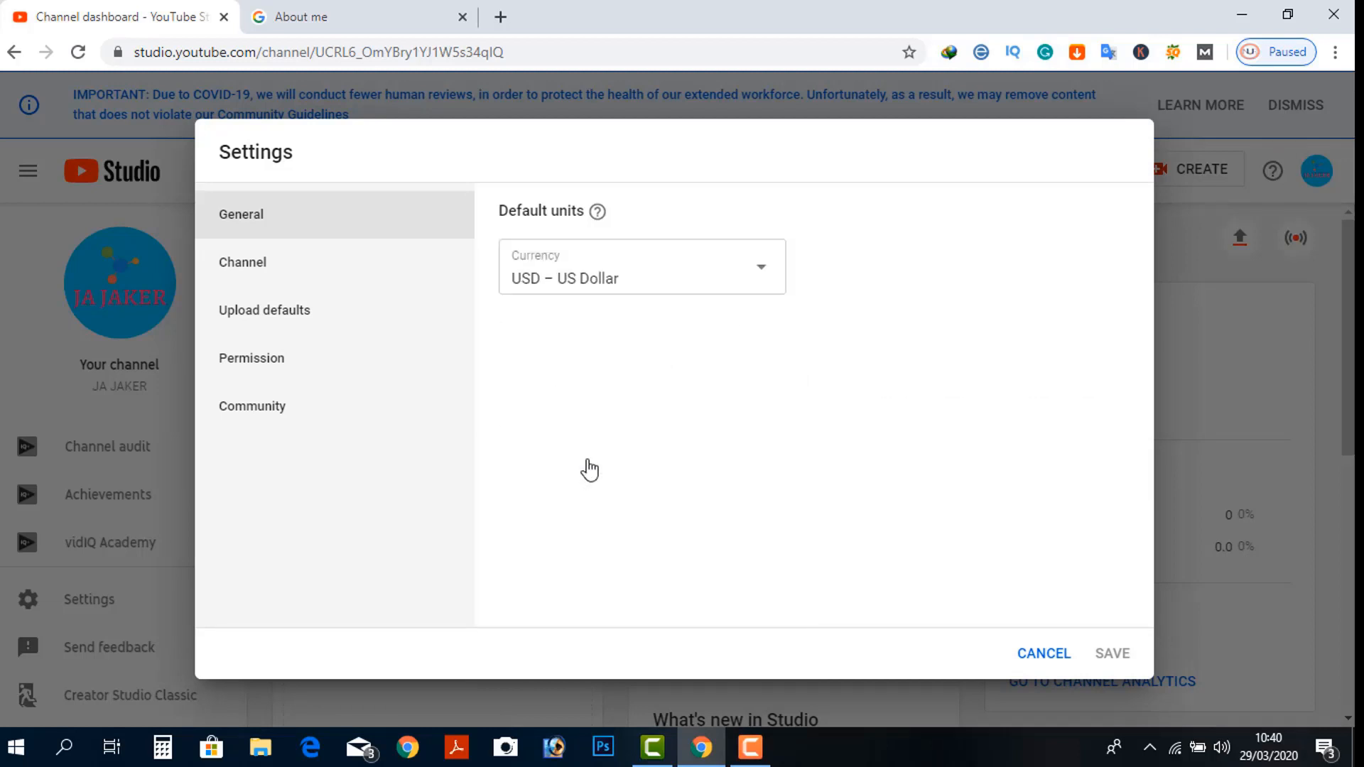
Set the channel's country to United States in the Channel settings and save
click(324, 270)
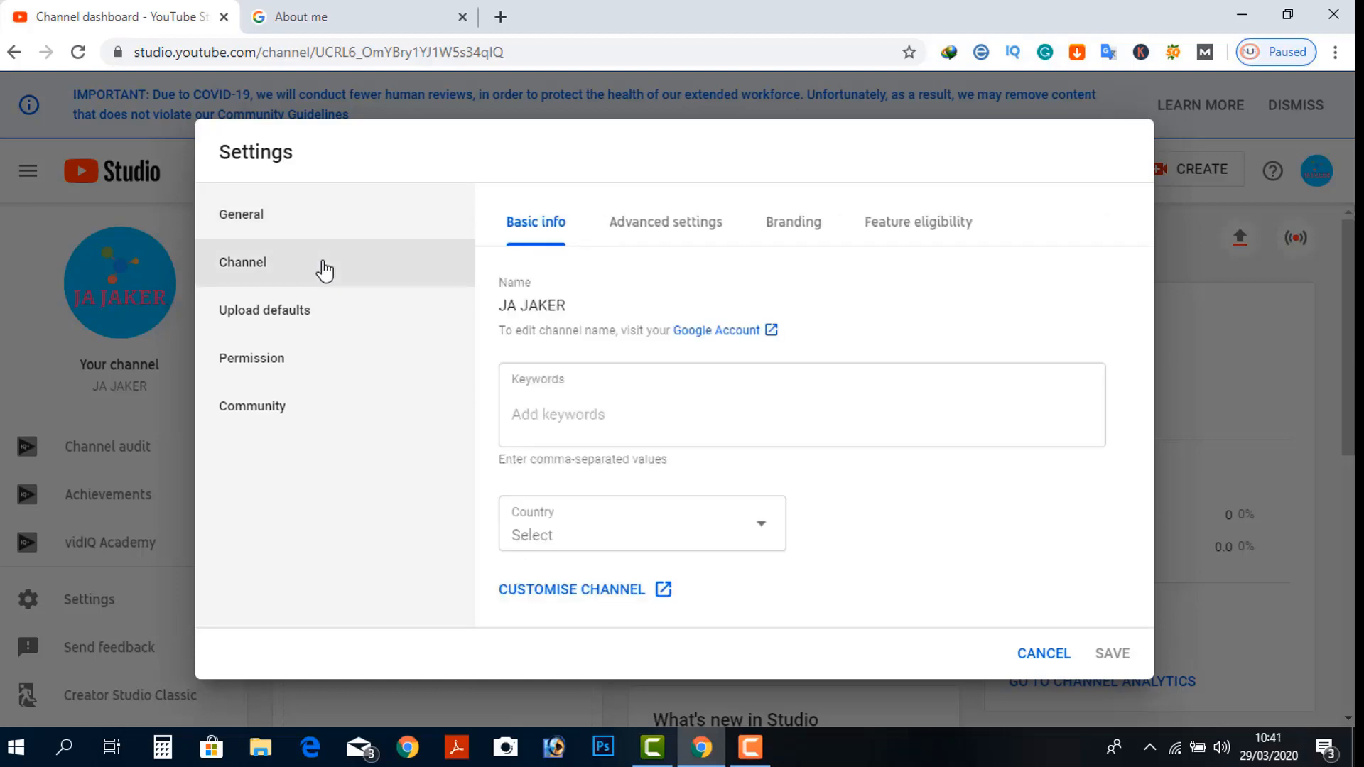
click(759, 526)
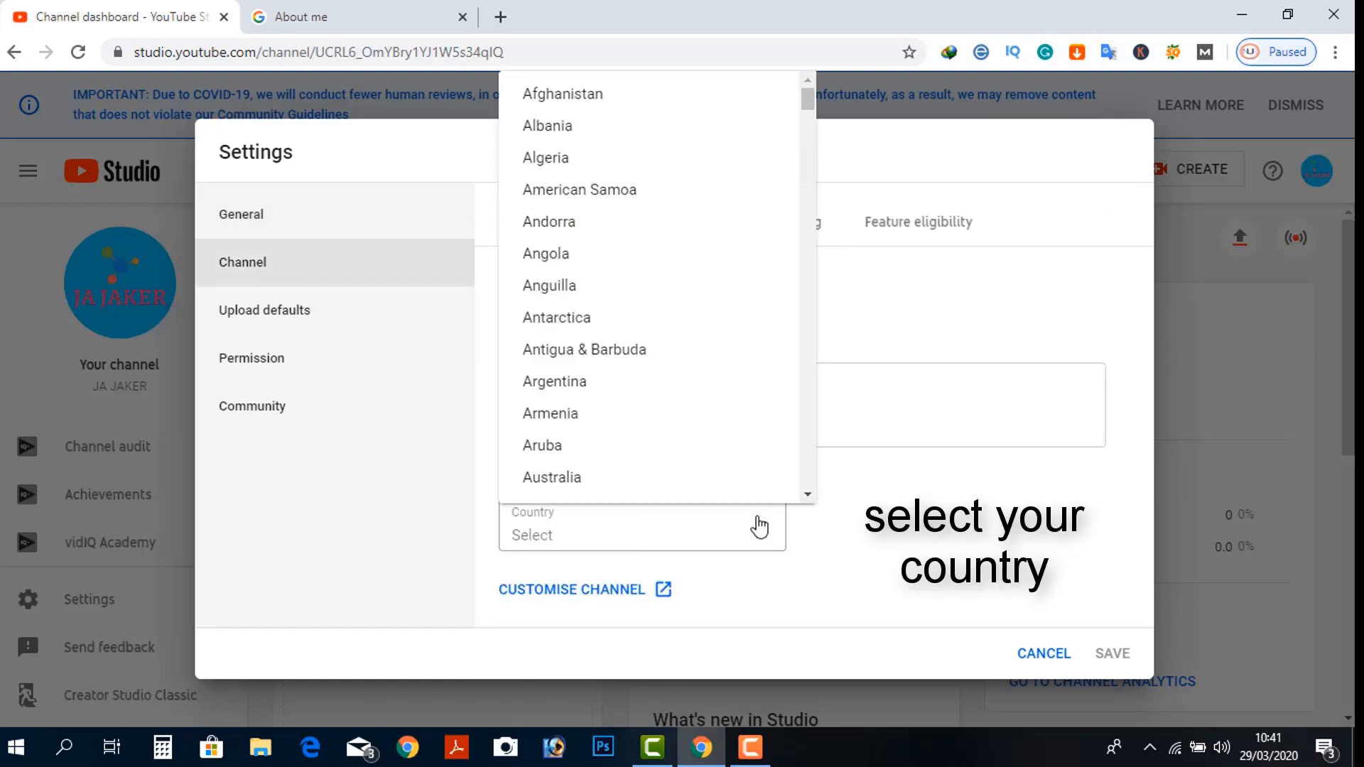
drag(808, 112, 807, 457)
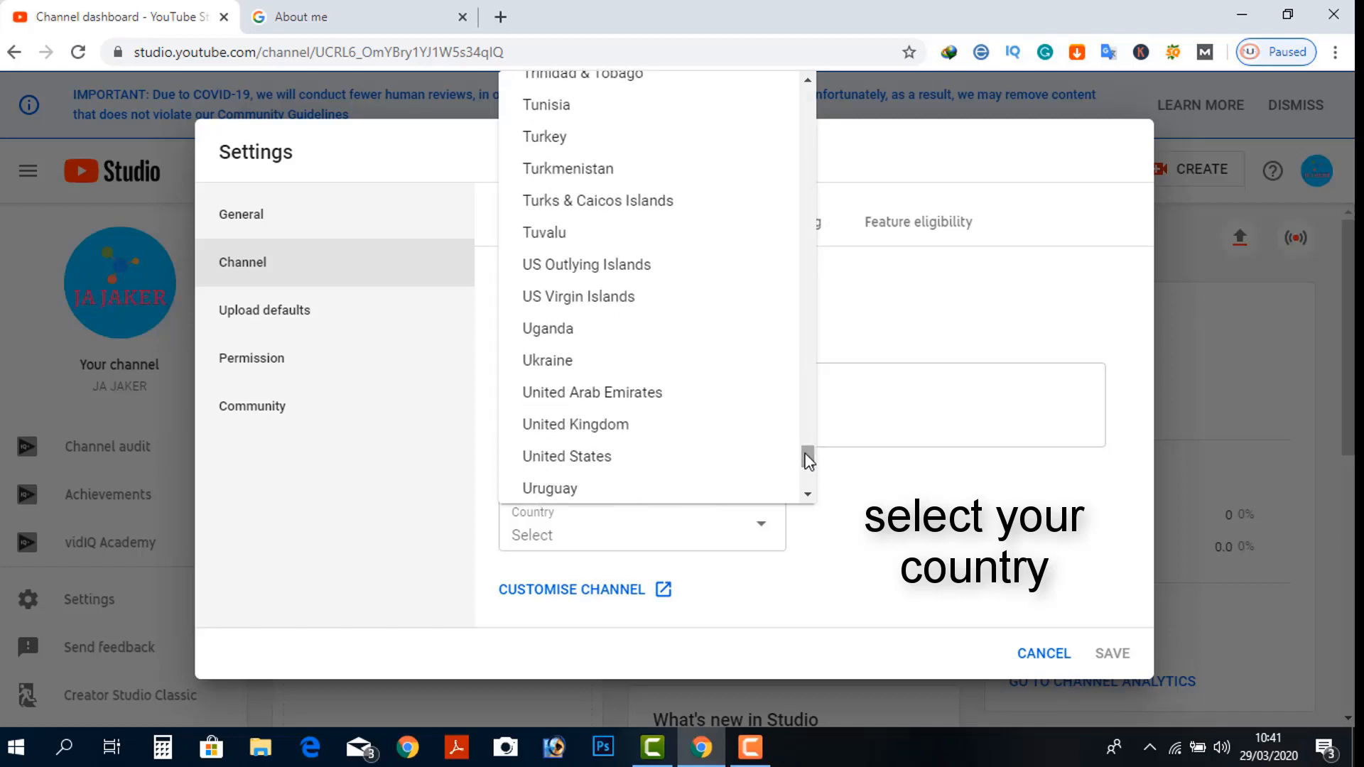
click(618, 456)
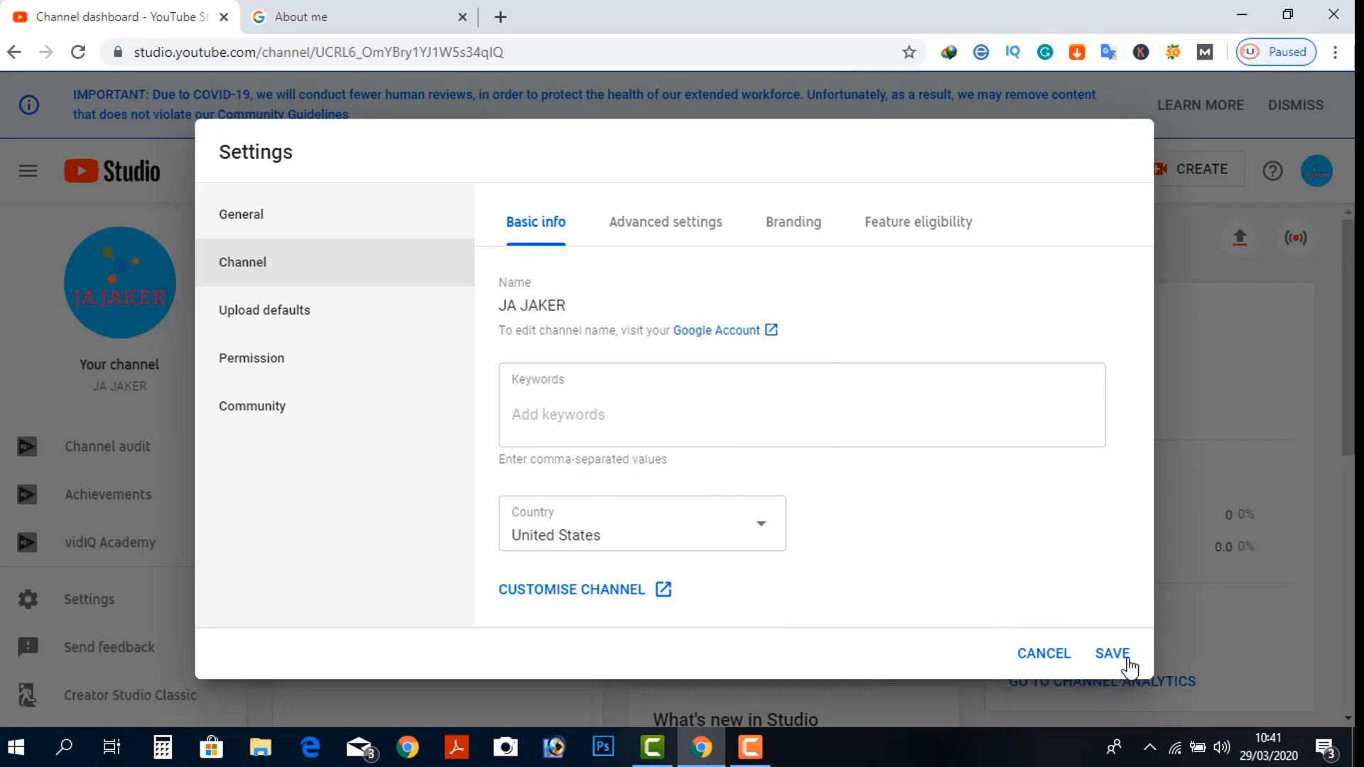
click(1127, 655)
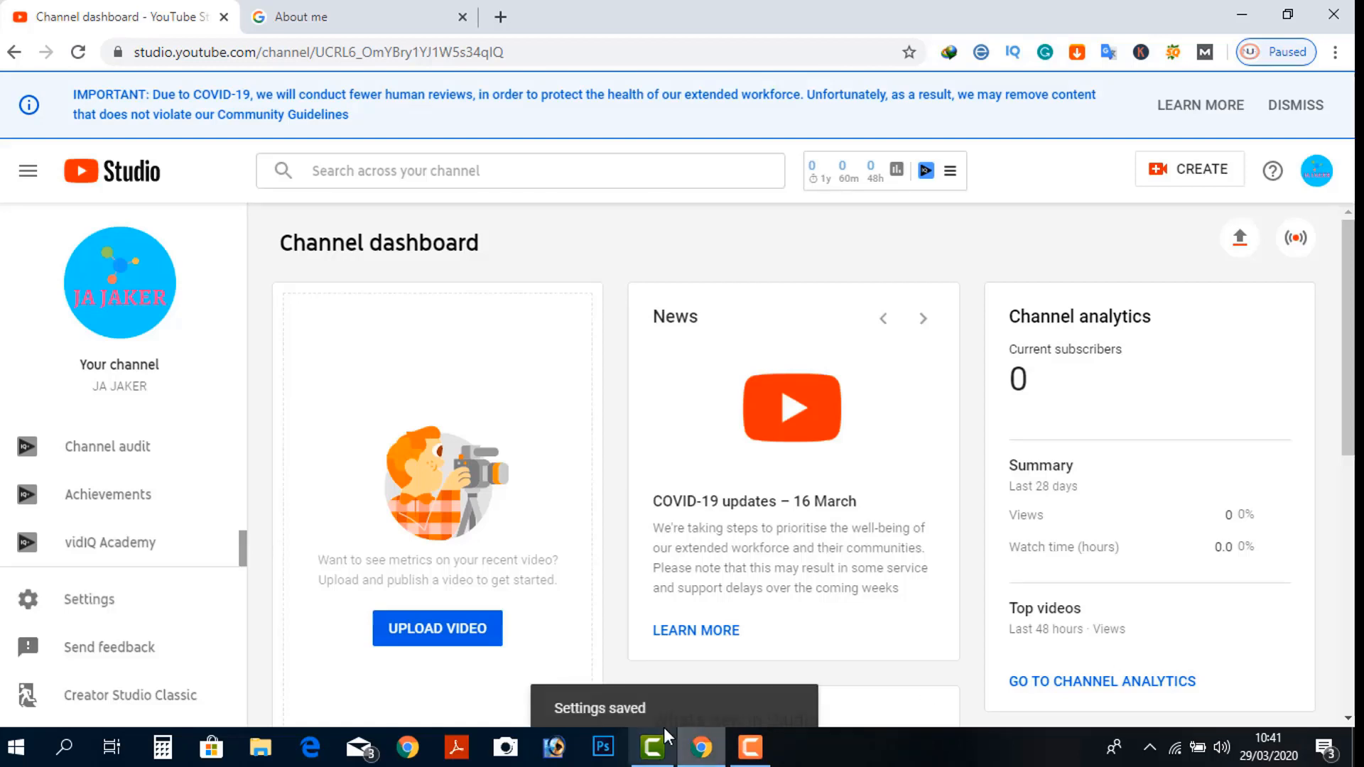
Review the channel's Advanced settings (Made for Kids per video, subscriber count shown), then go to Branding
mouse_move(693, 746)
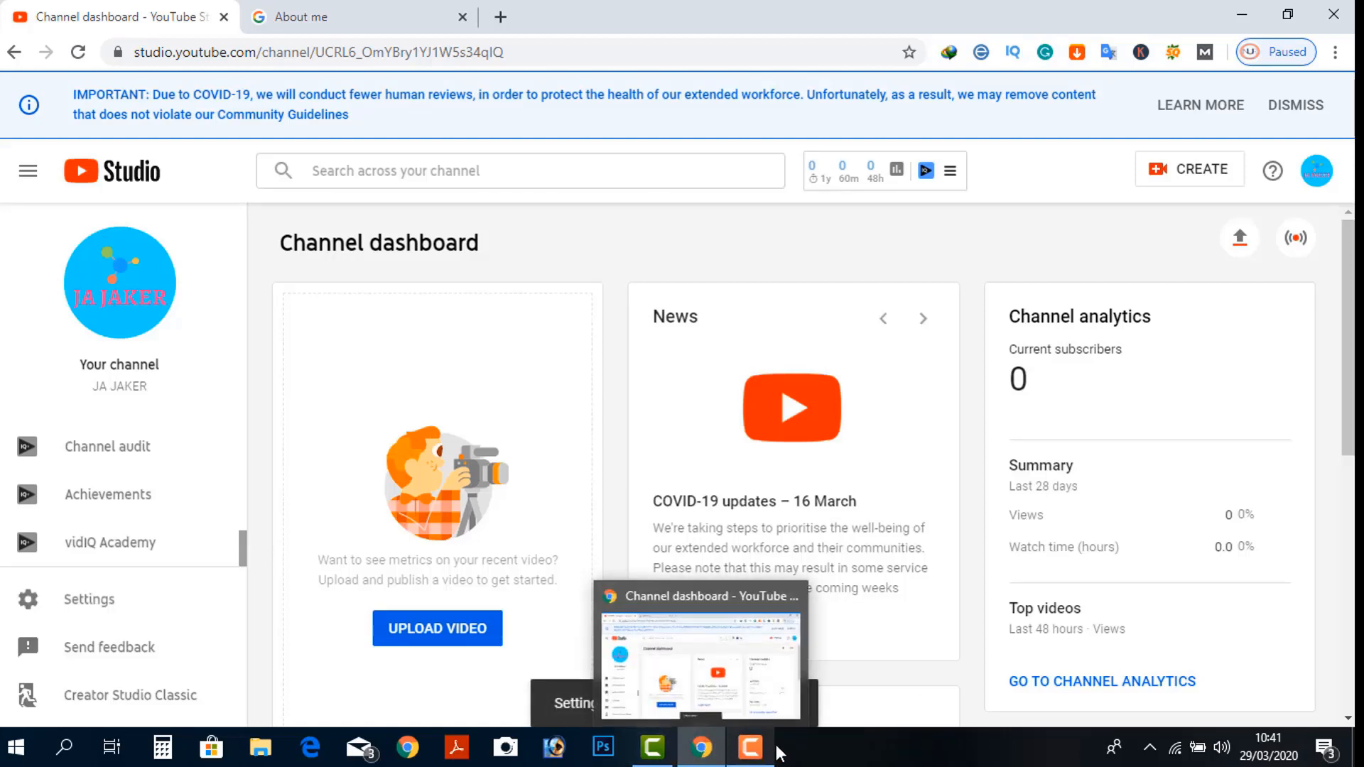
click(84, 608)
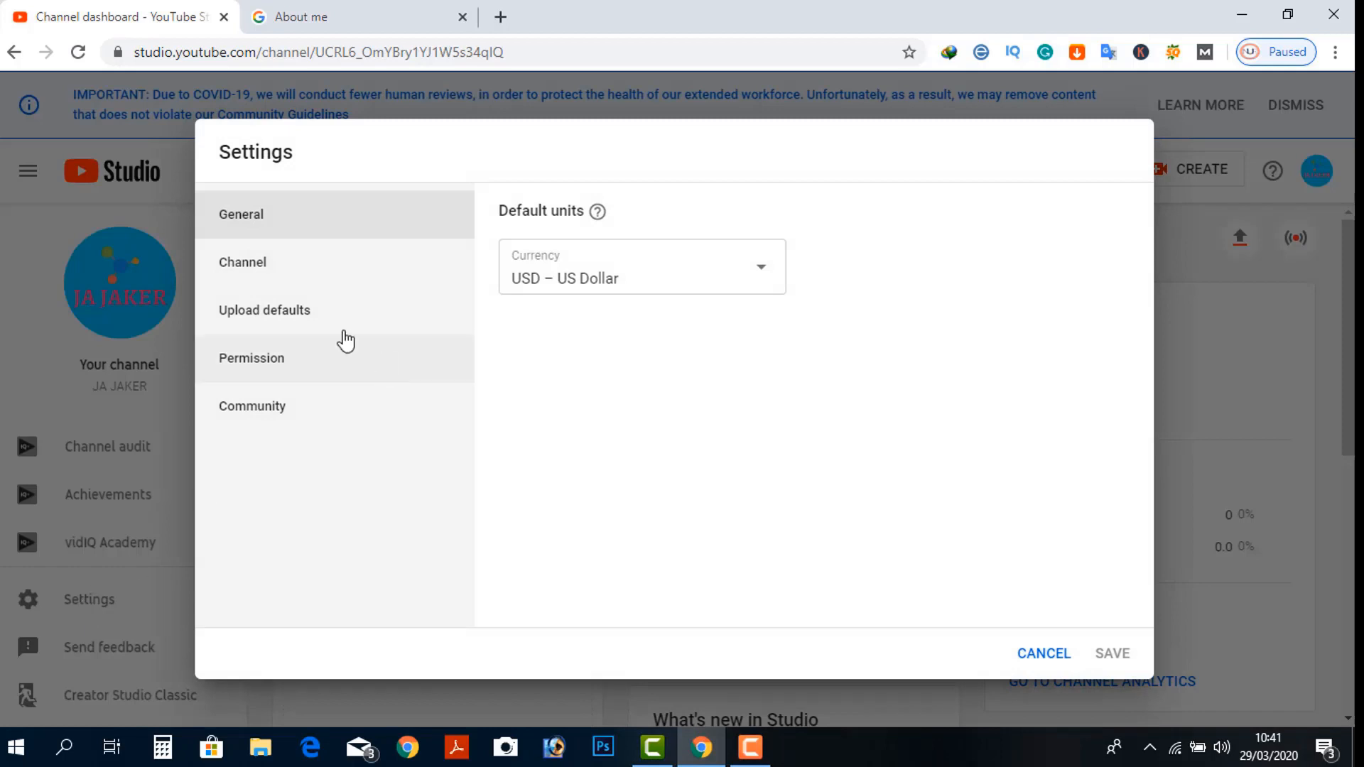
click(310, 285)
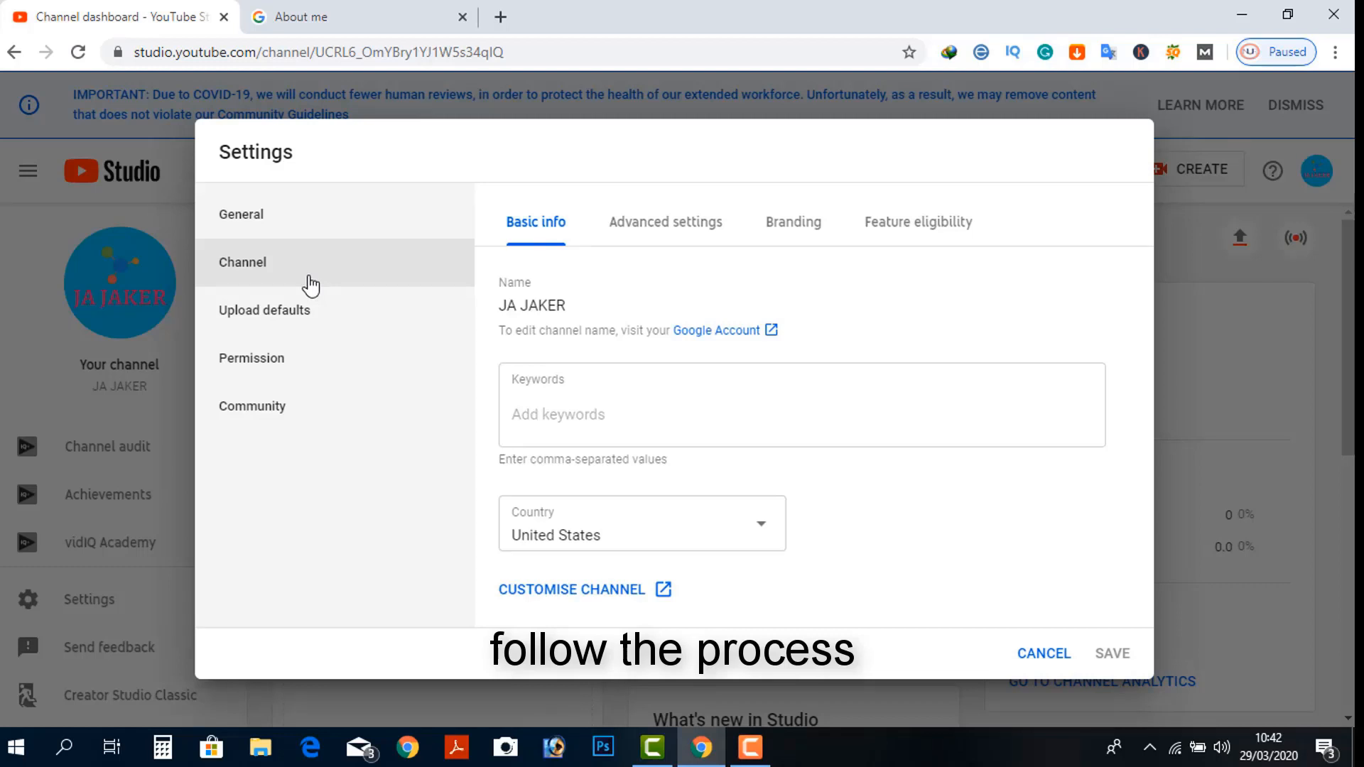
click(650, 229)
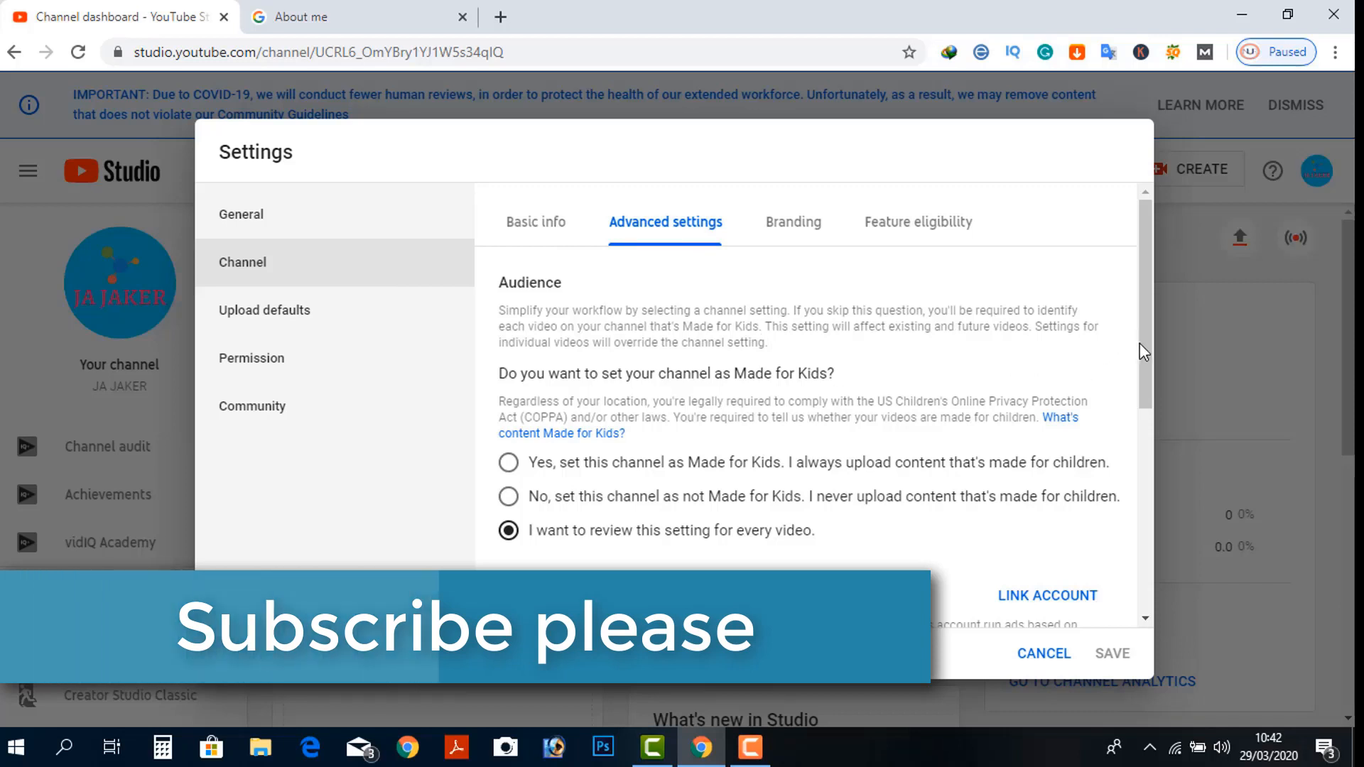
drag(1140, 343, 1138, 377)
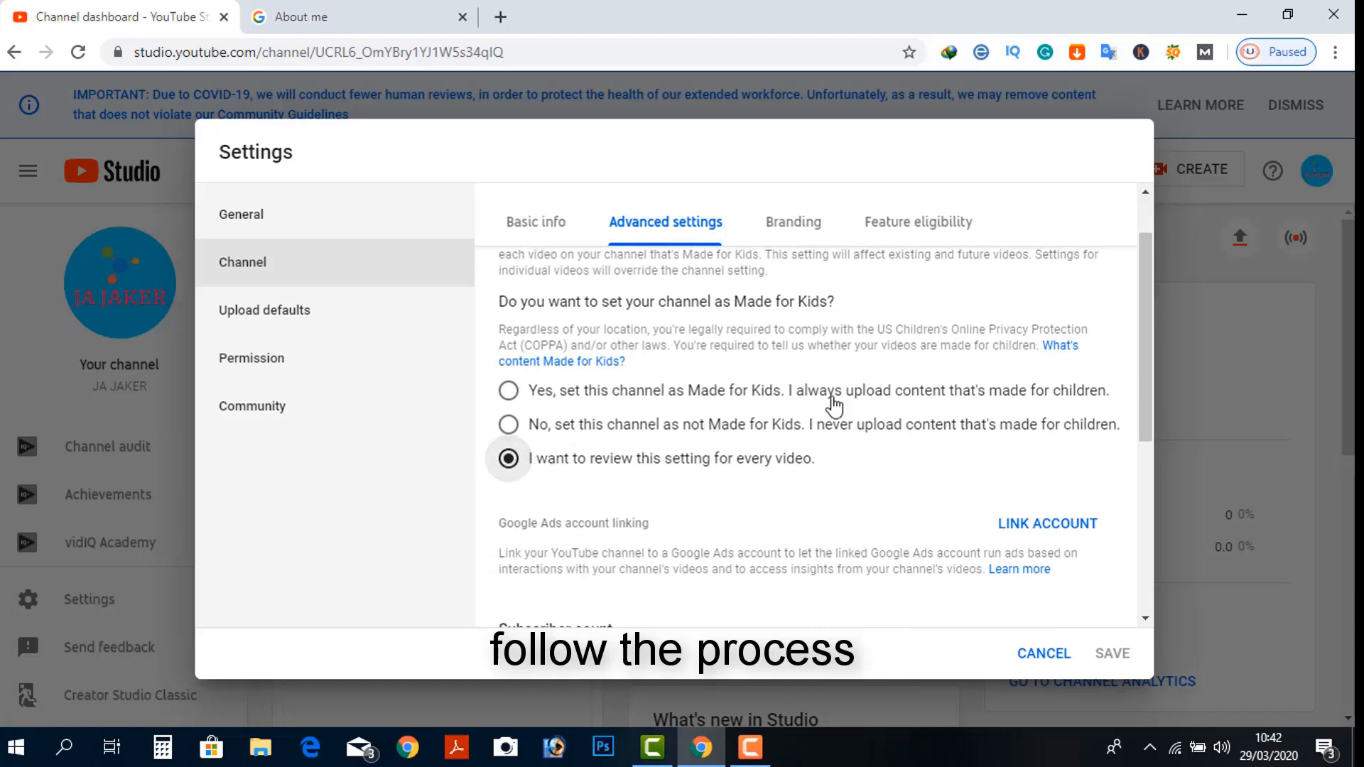
drag(1150, 347, 1133, 442)
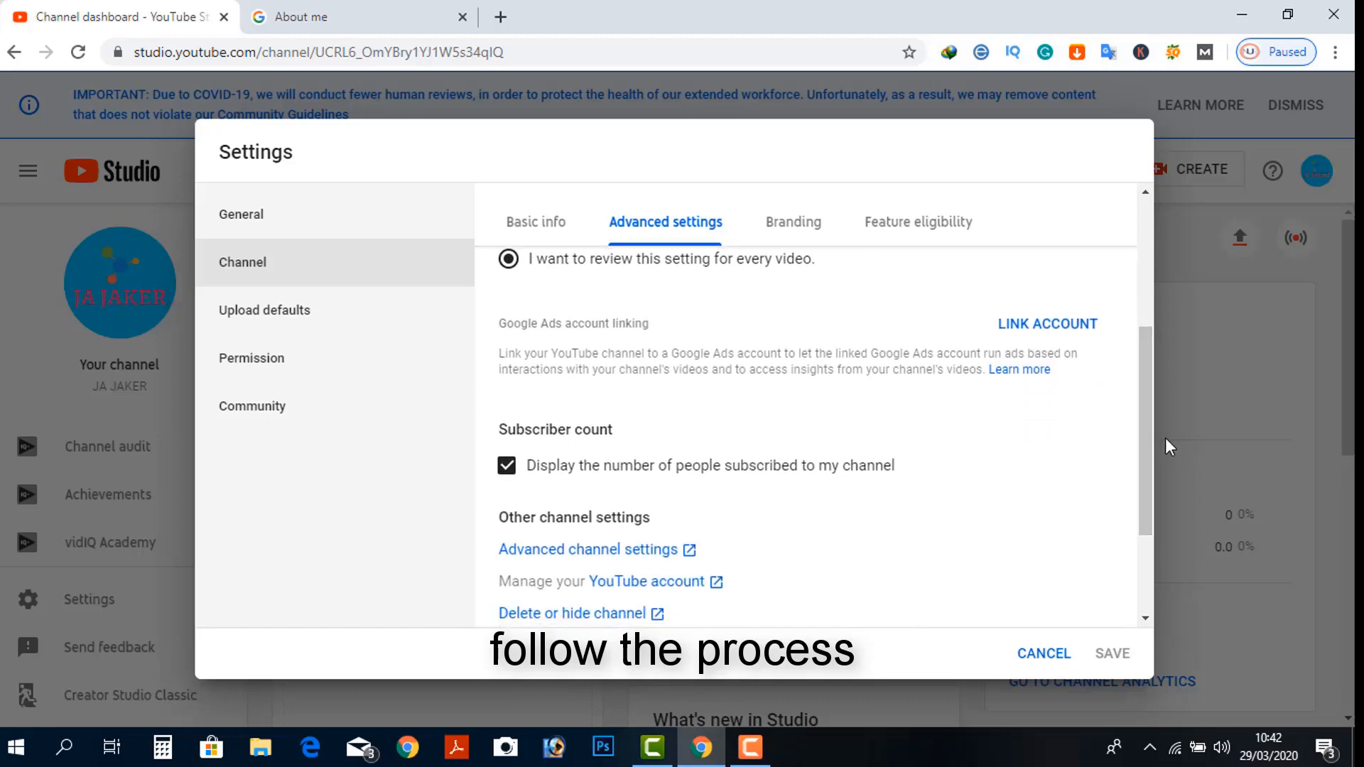
drag(1142, 435, 1140, 504)
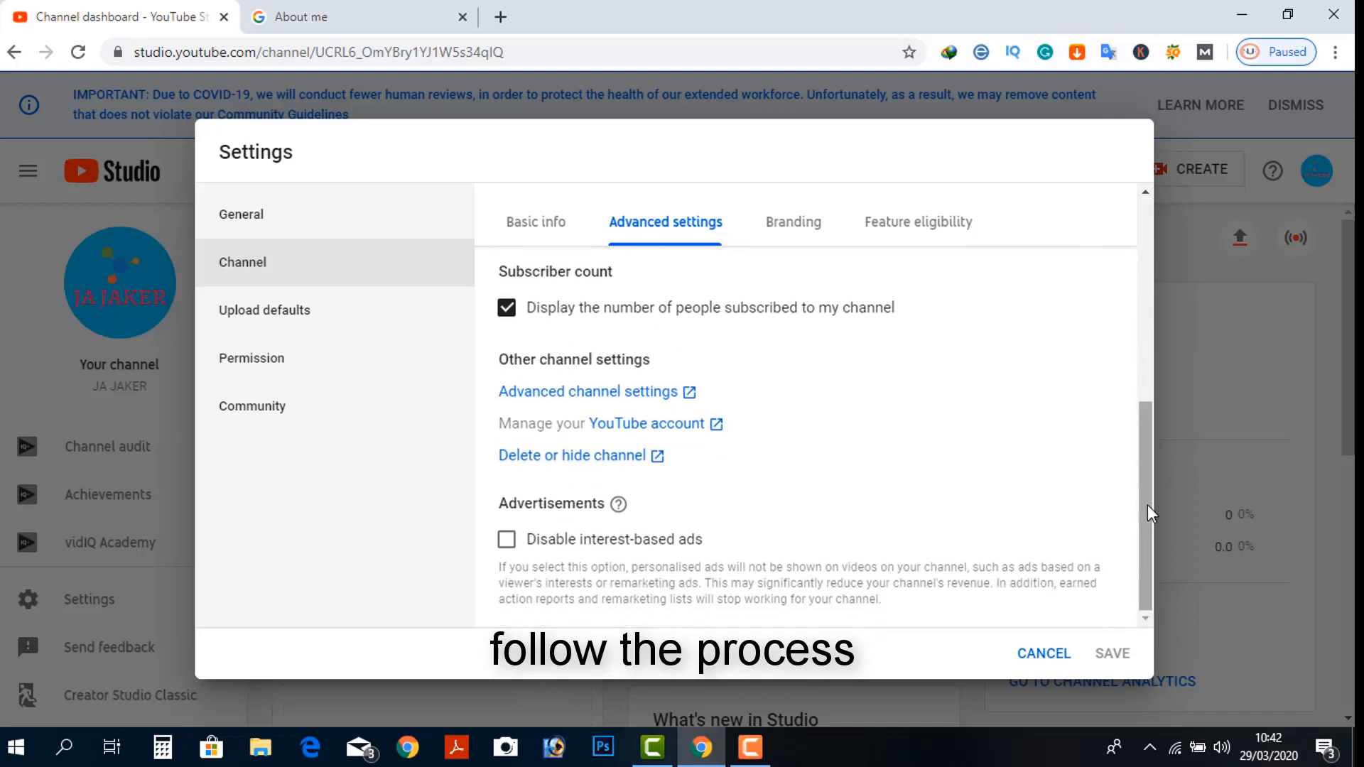
click(796, 232)
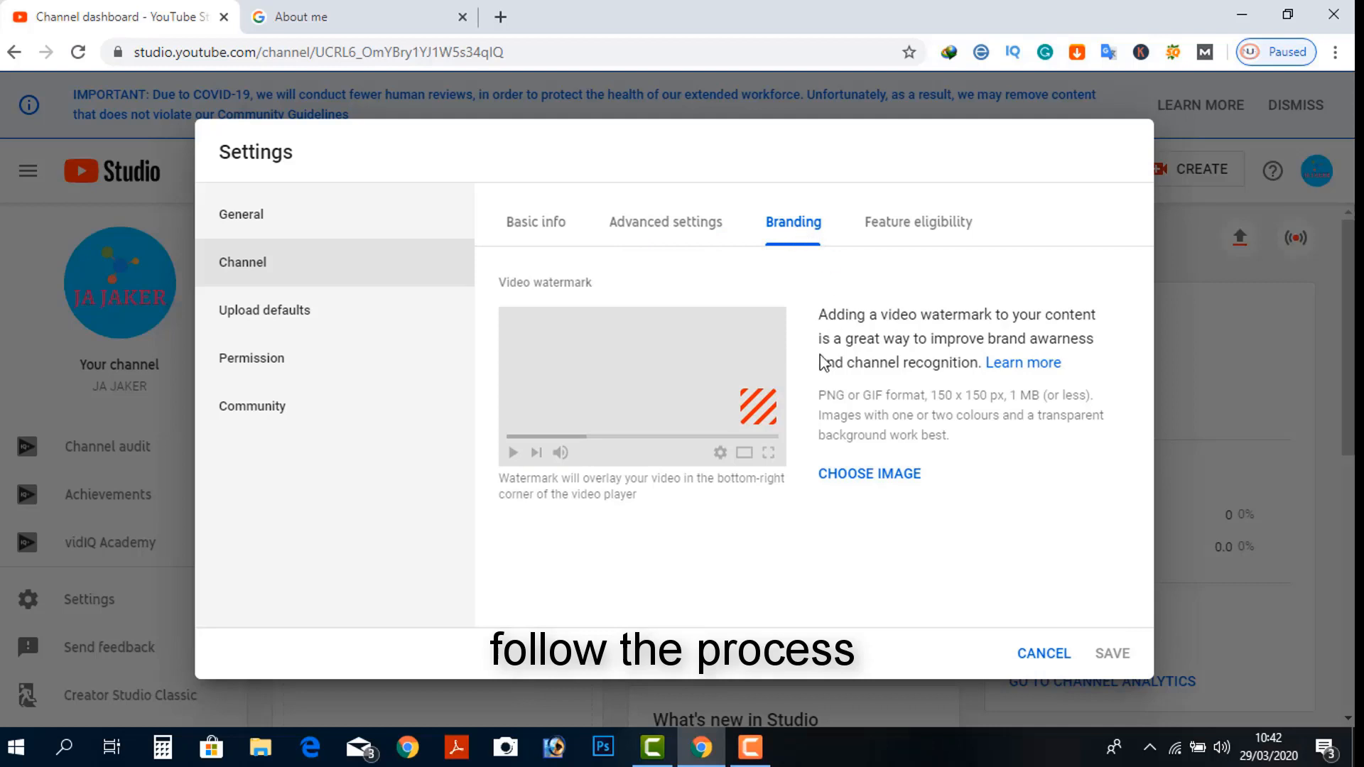
Upload 'Clean Modern Etsy Shop Icon (1)' from Downloads as the video watermark and save it
click(857, 476)
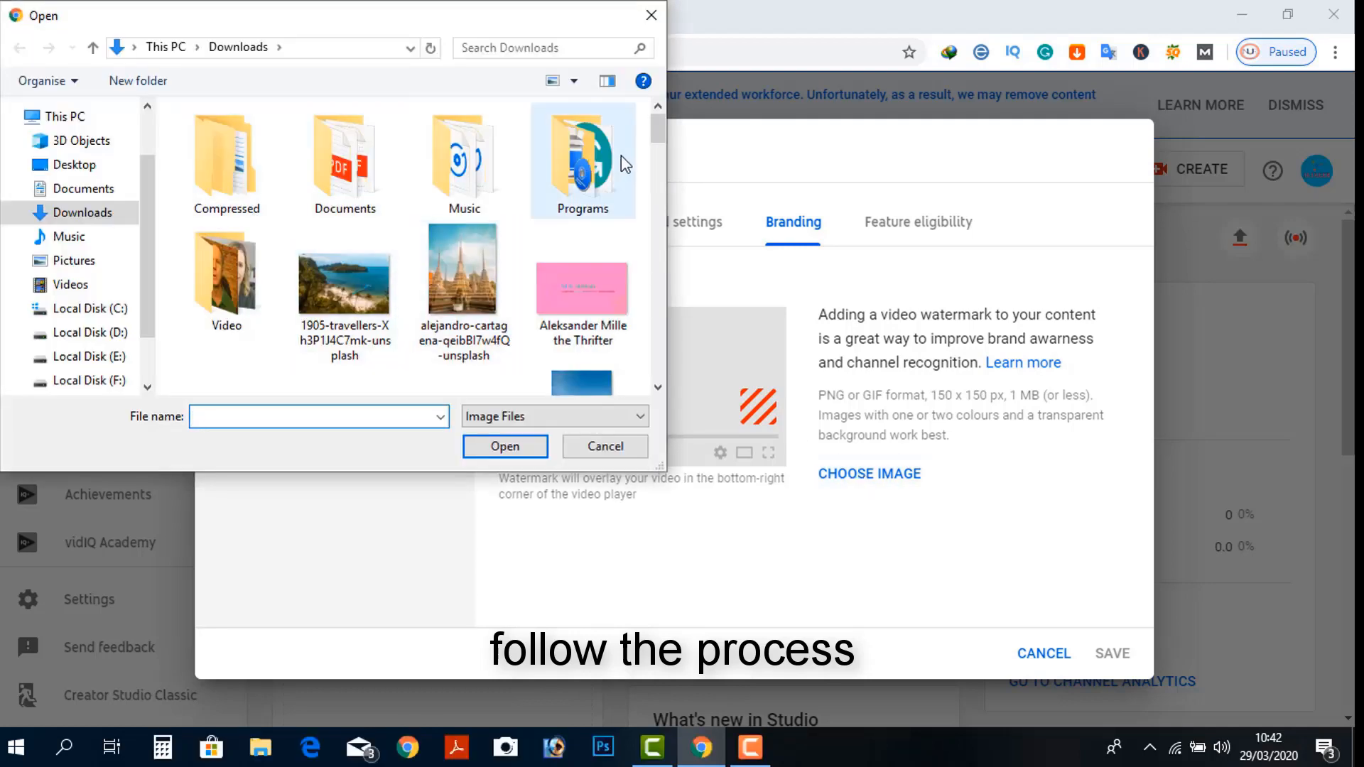
drag(656, 125, 655, 173)
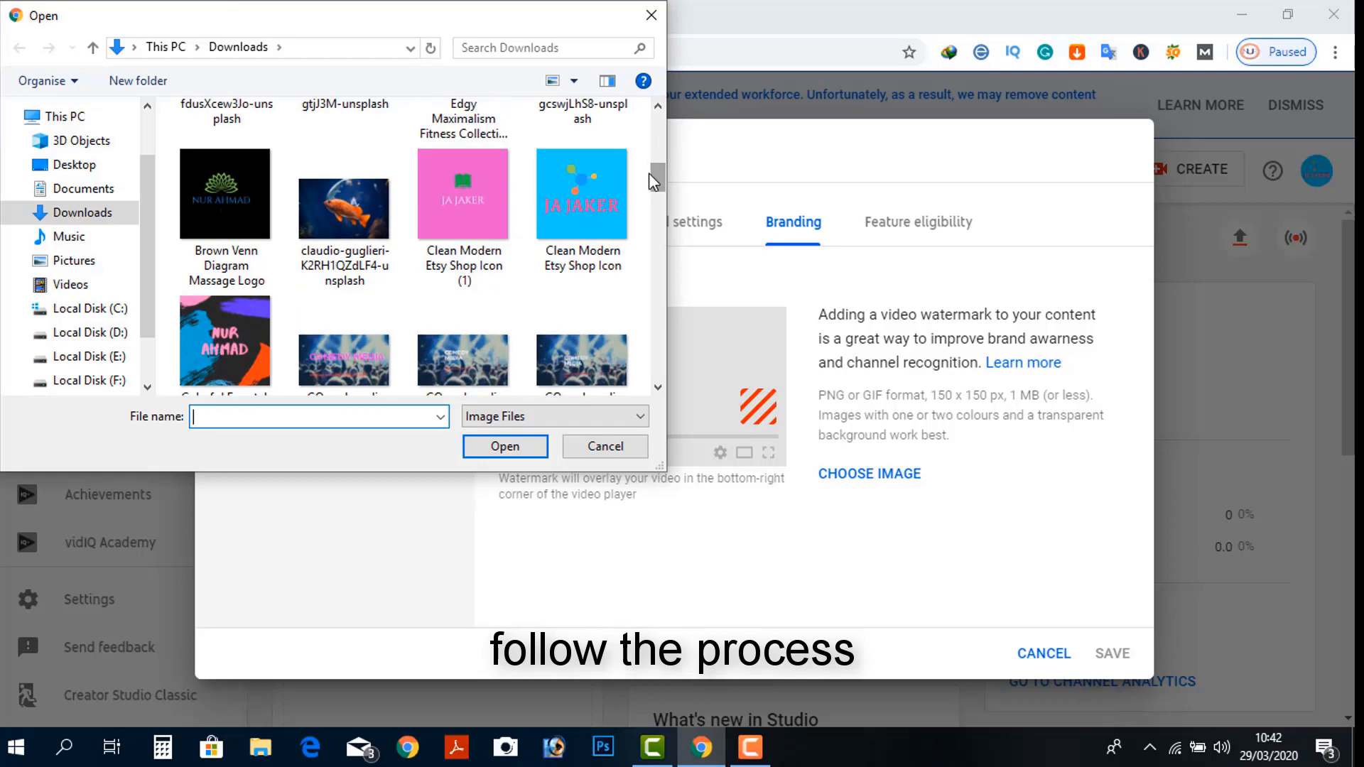
click(465, 185)
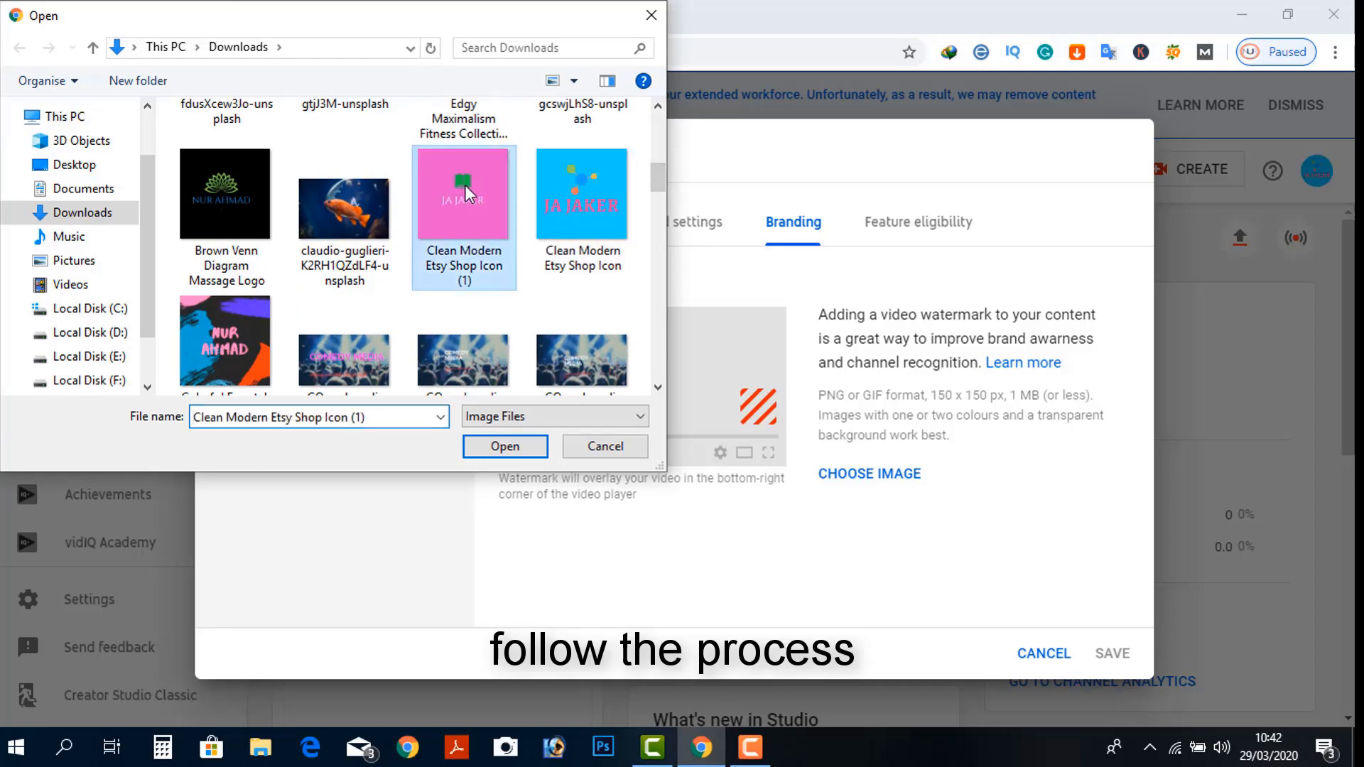
click(507, 447)
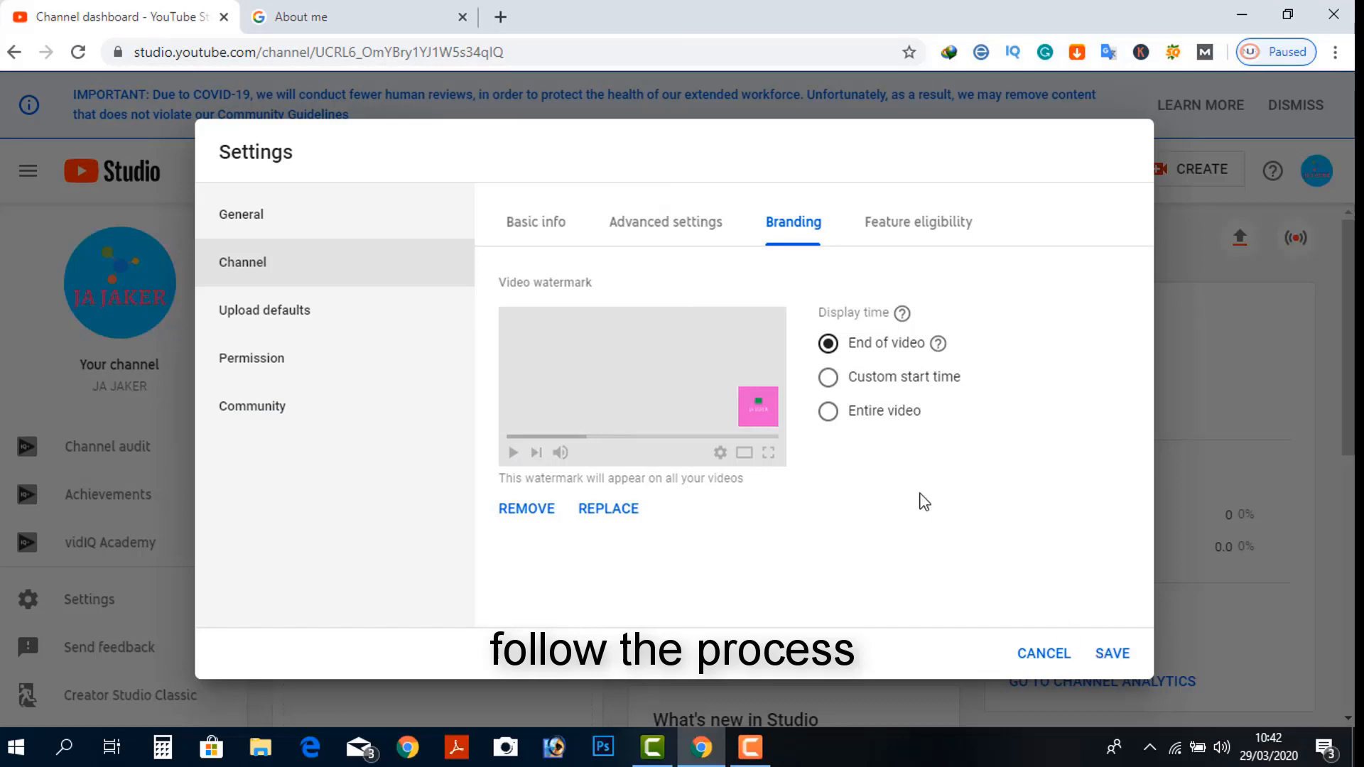
click(1107, 659)
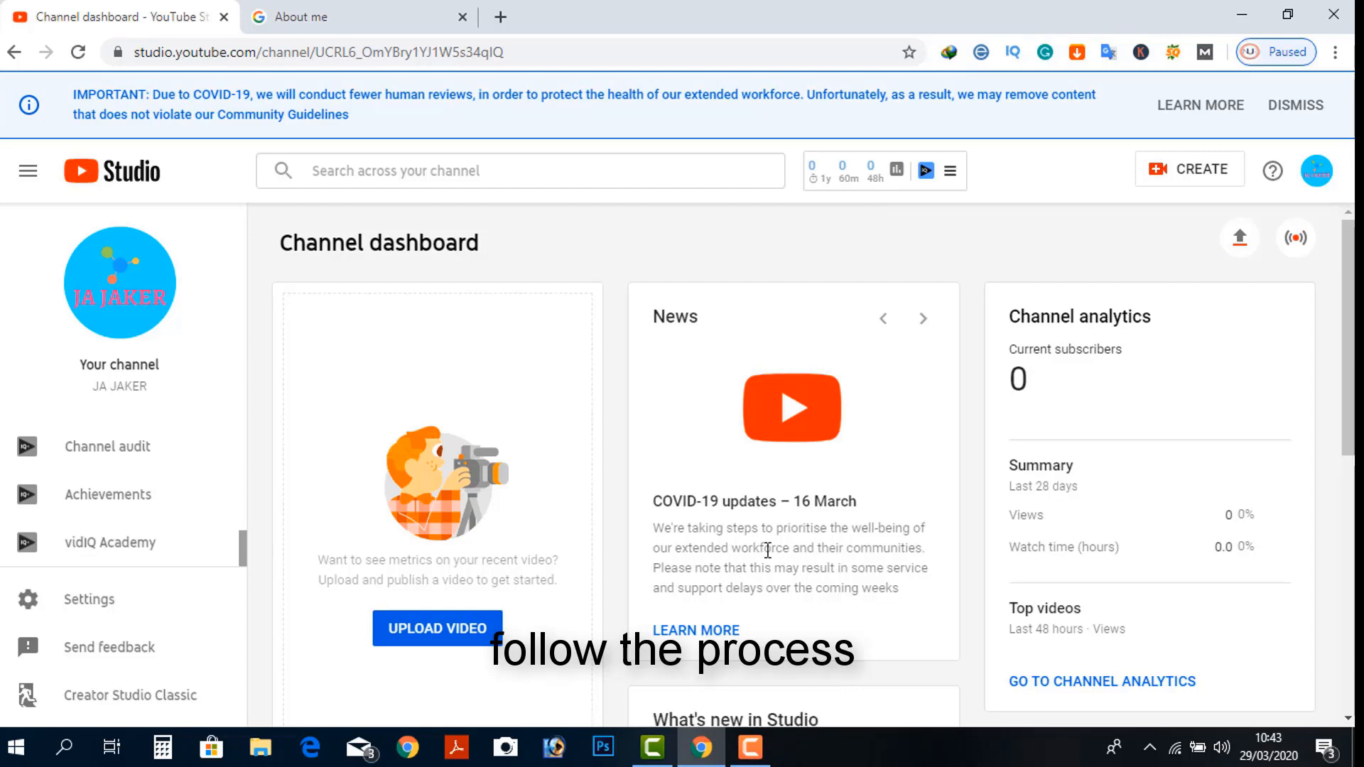
click(136, 606)
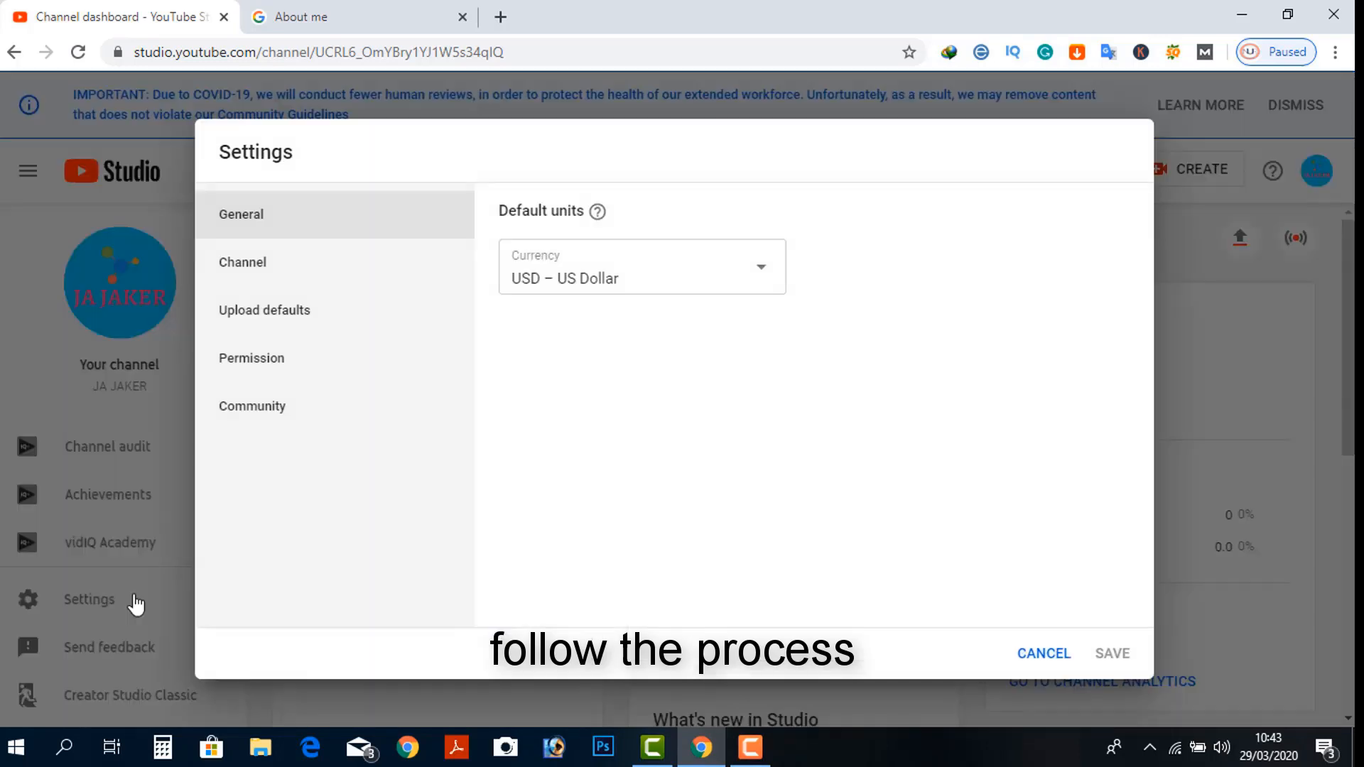
click(264, 288)
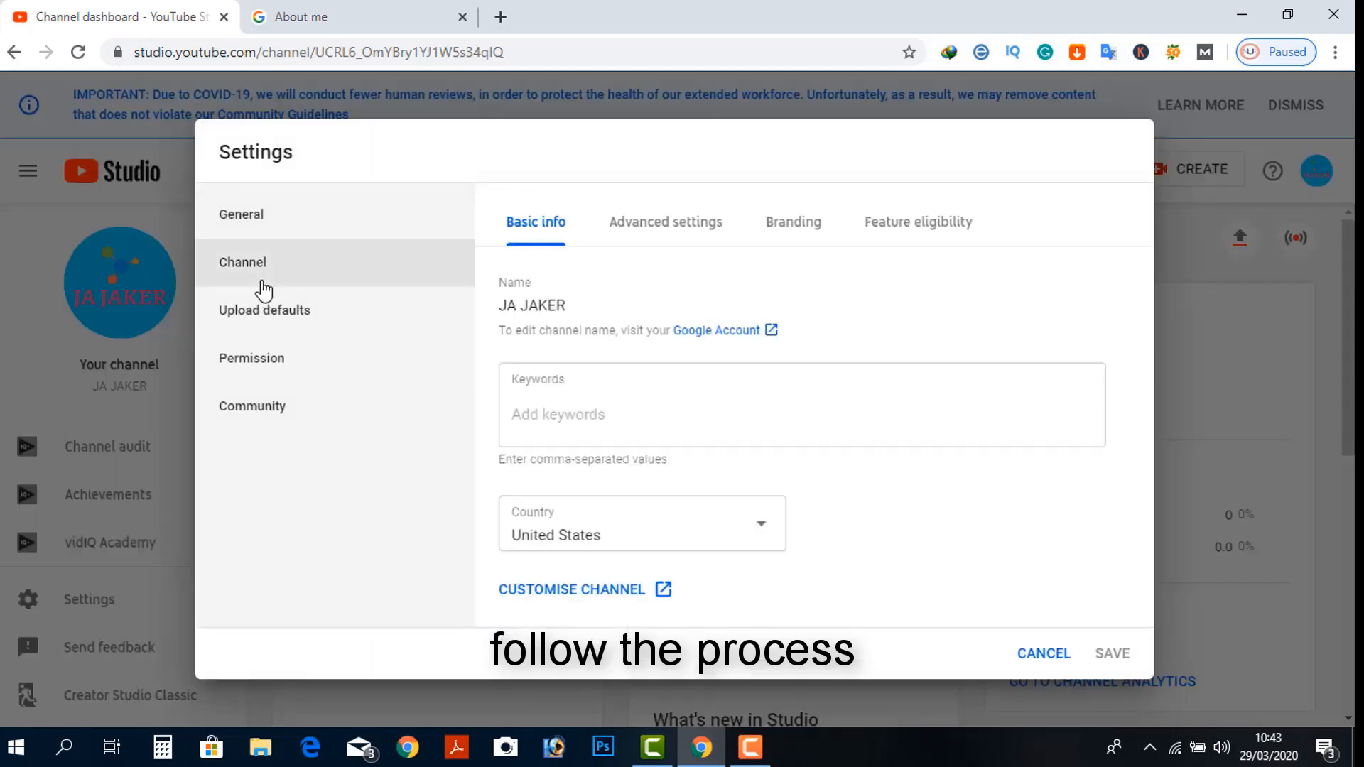
click(649, 228)
click(820, 231)
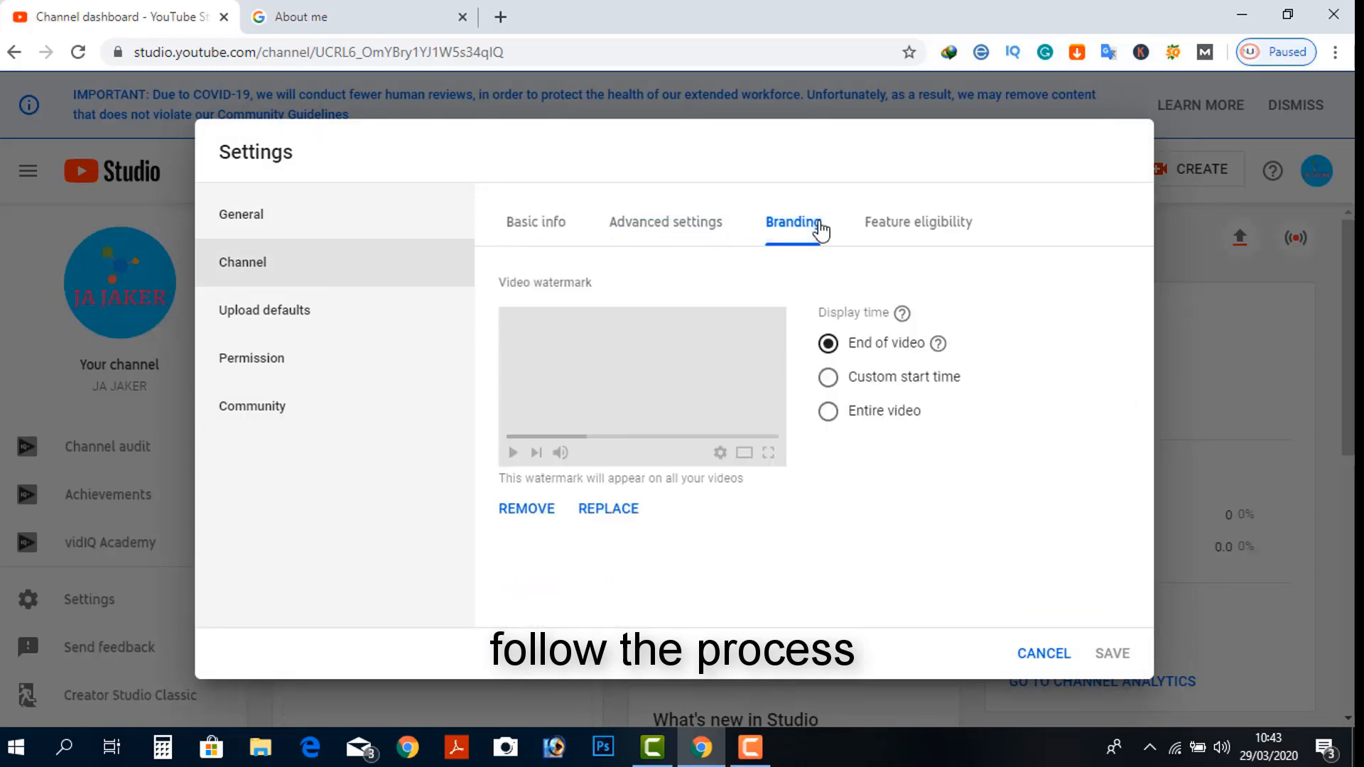
click(904, 229)
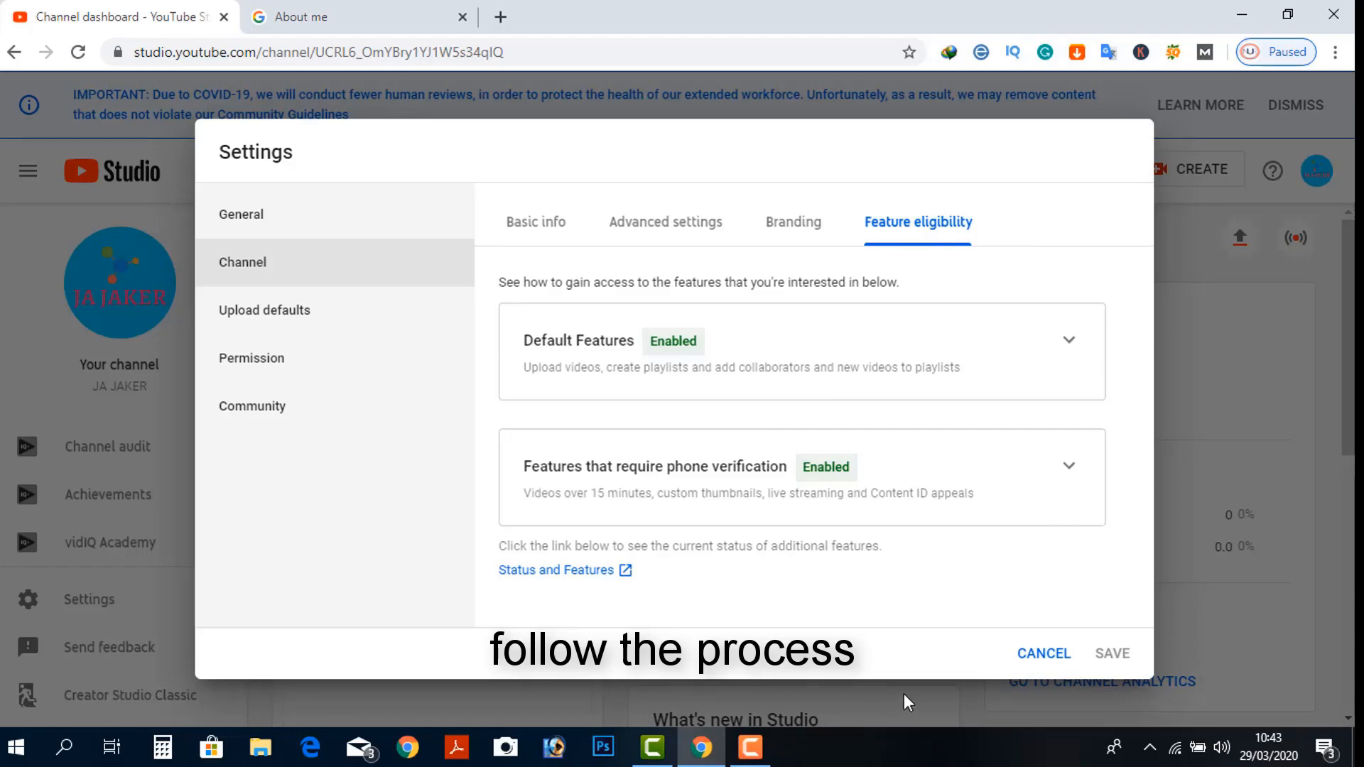
click(1044, 654)
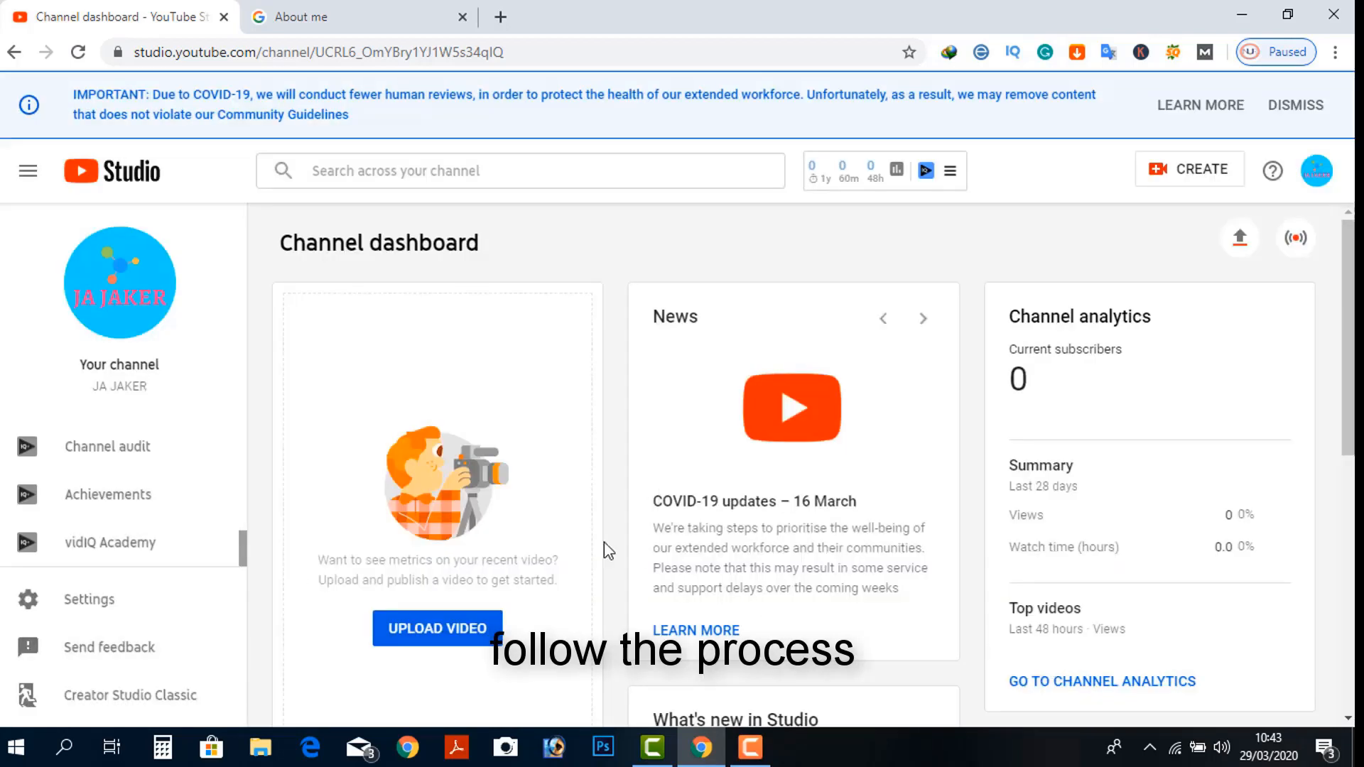
Open the Brand Account permissions page from the Permissions settings, then return to Studio
click(92, 600)
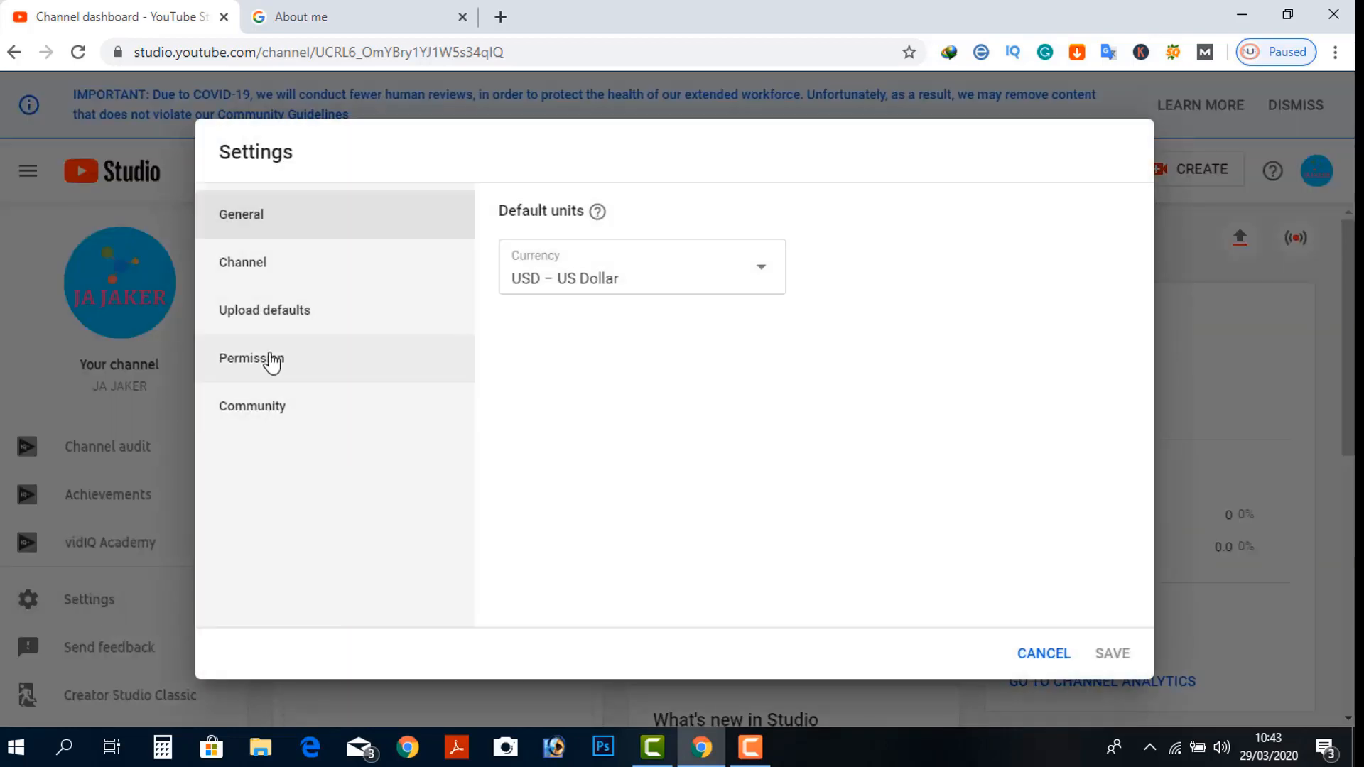
click(272, 361)
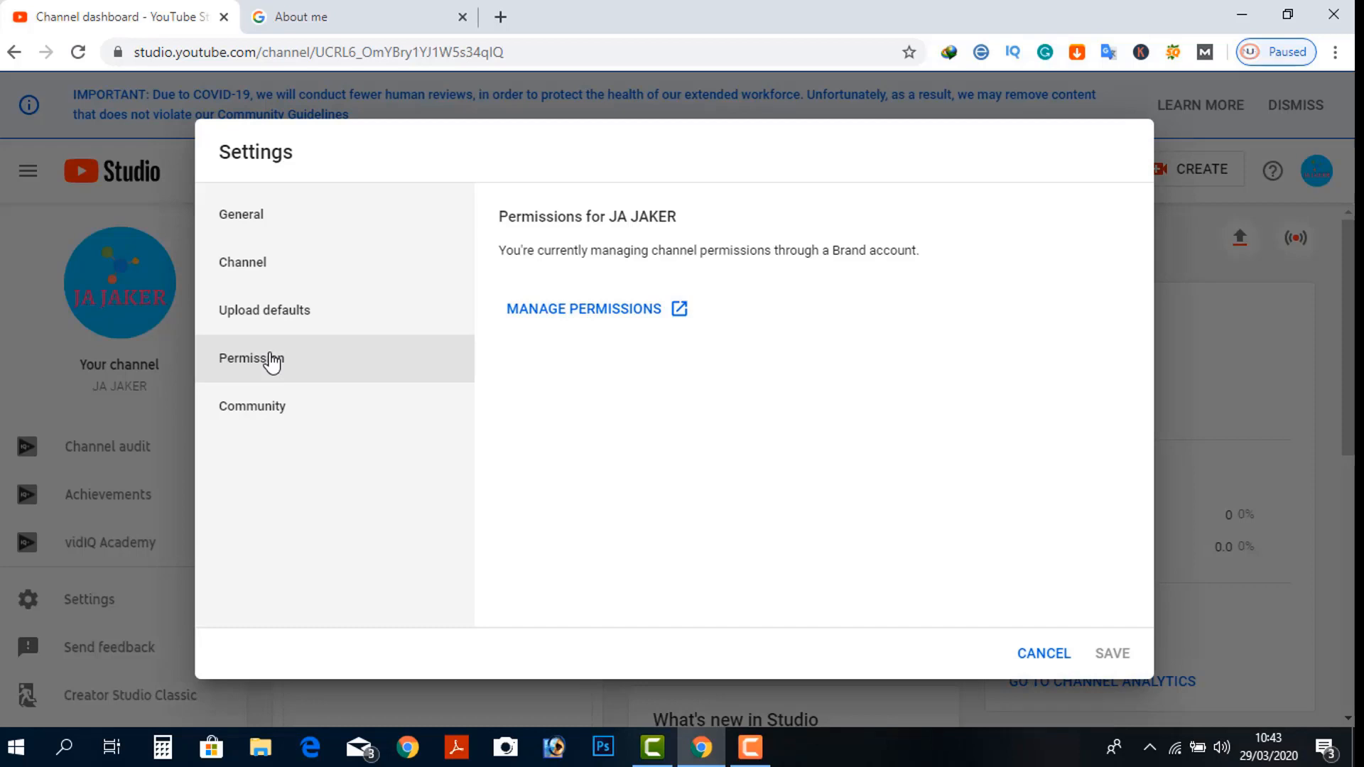
click(624, 313)
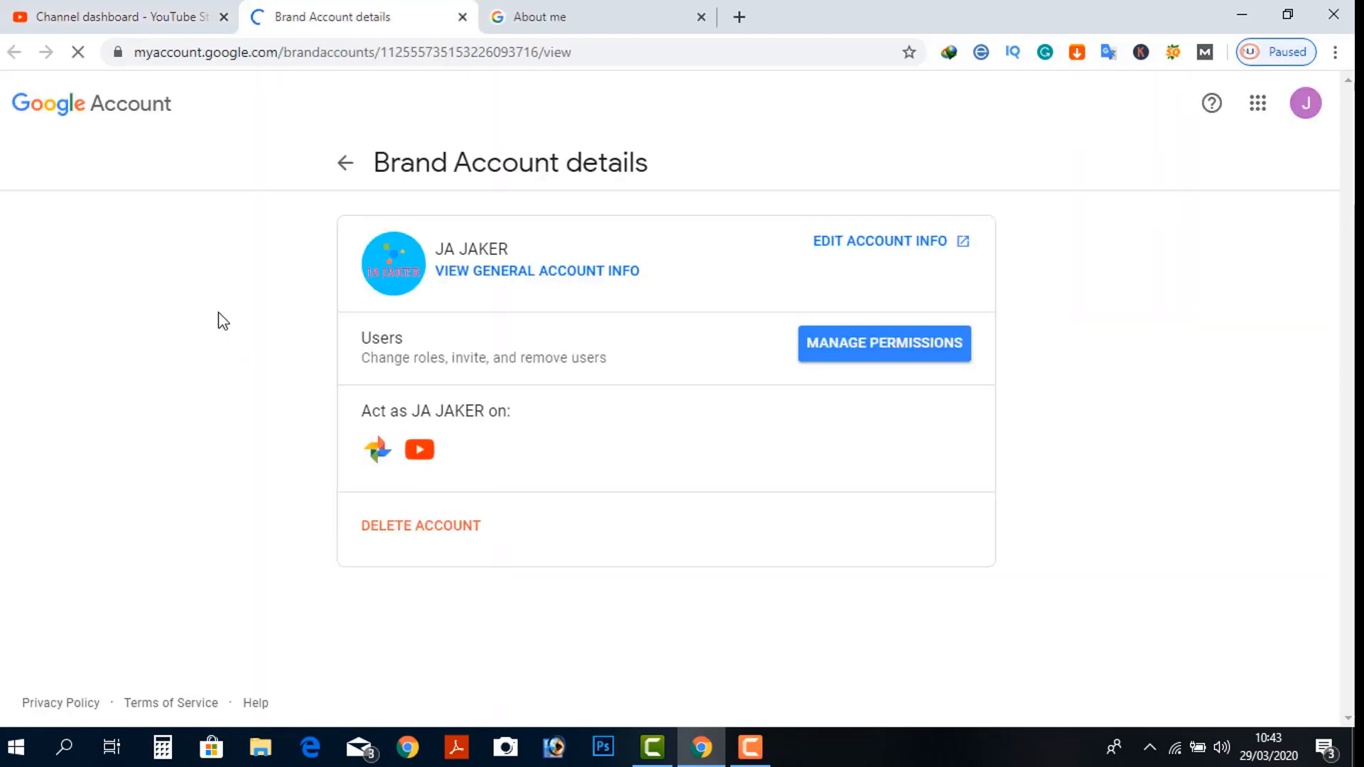
click(123, 21)
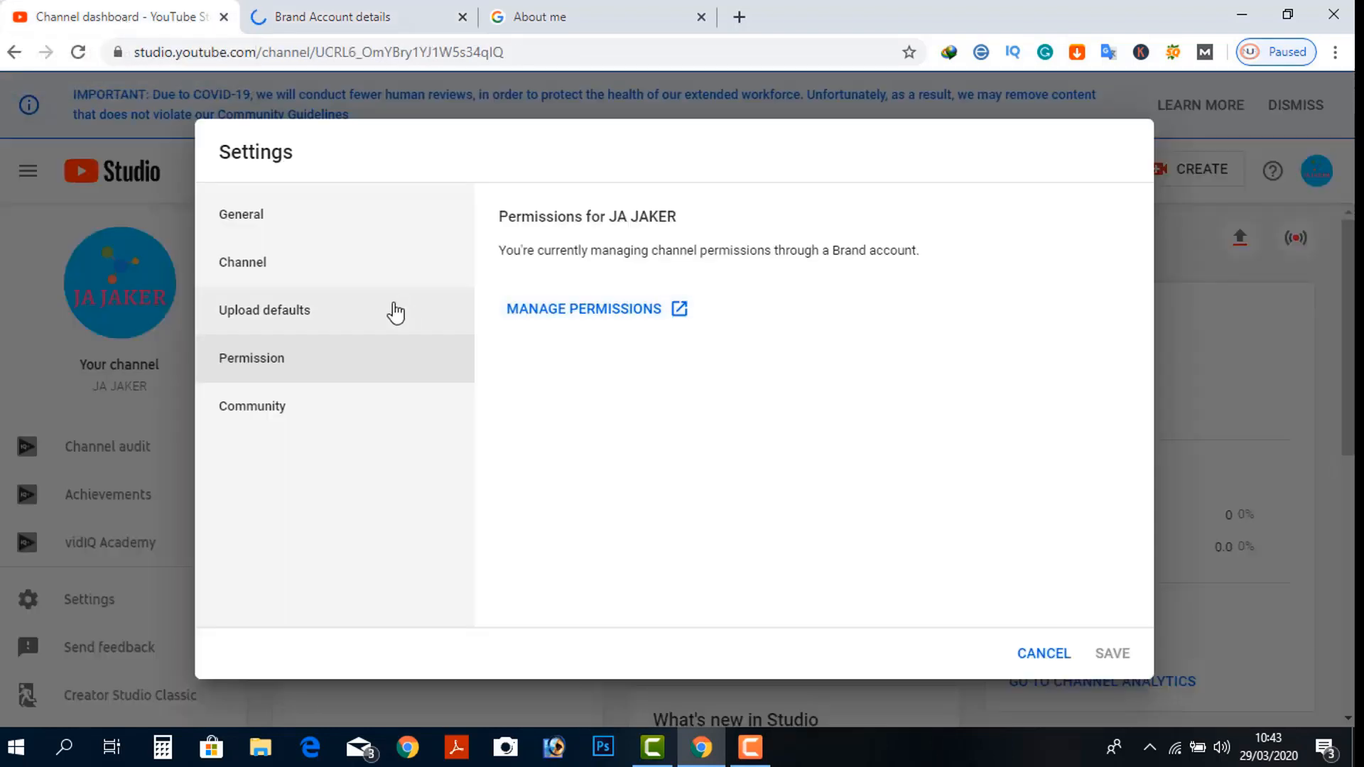
Keep default comments on new videos and Discussions at Allow all comments, closing without saving
click(305, 427)
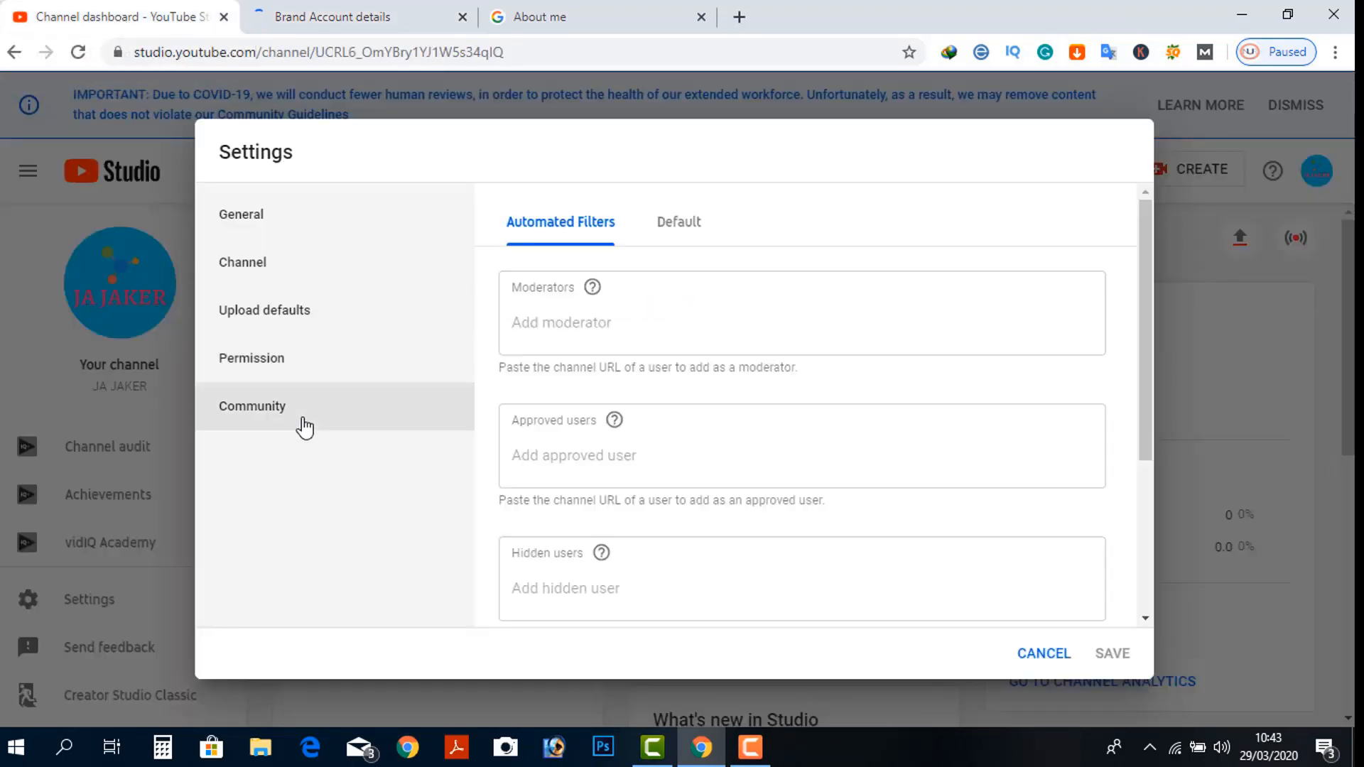
scroll(709, 433, down, 3)
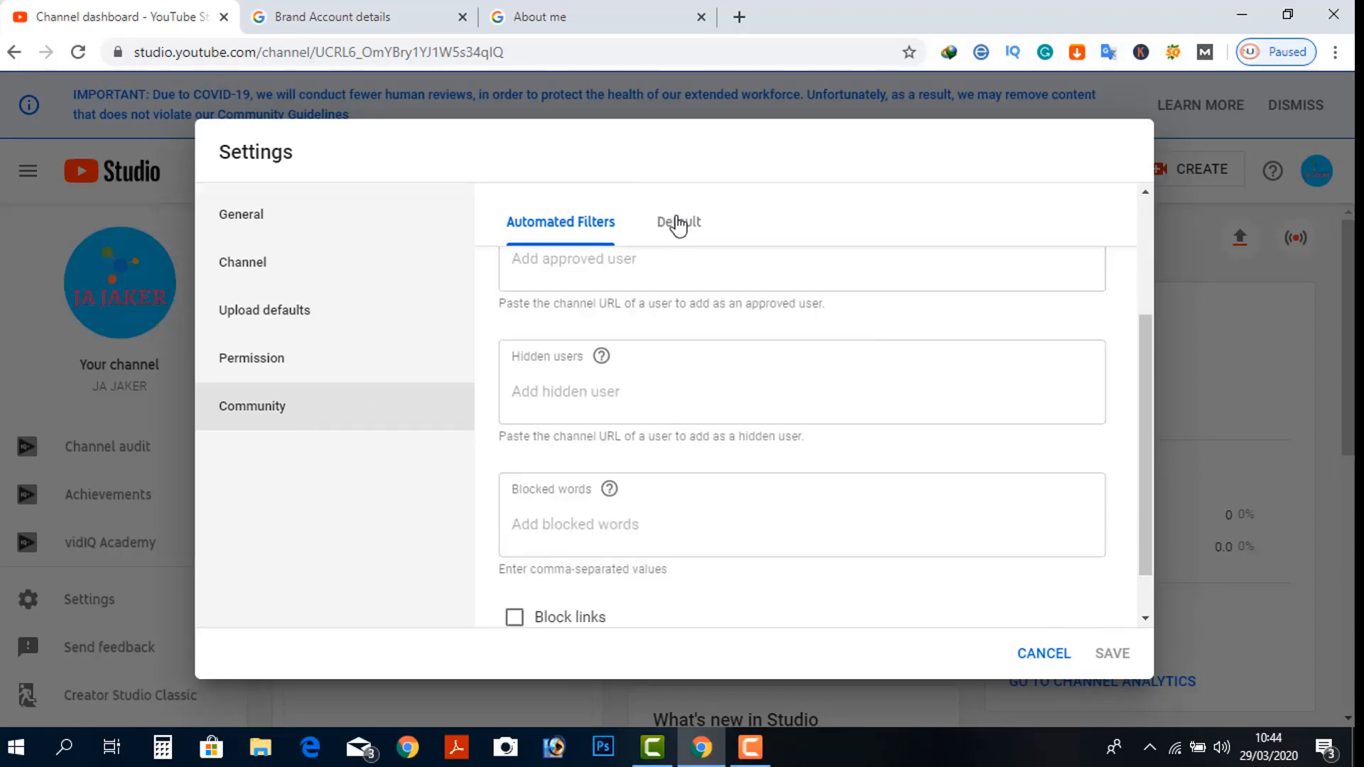
click(677, 222)
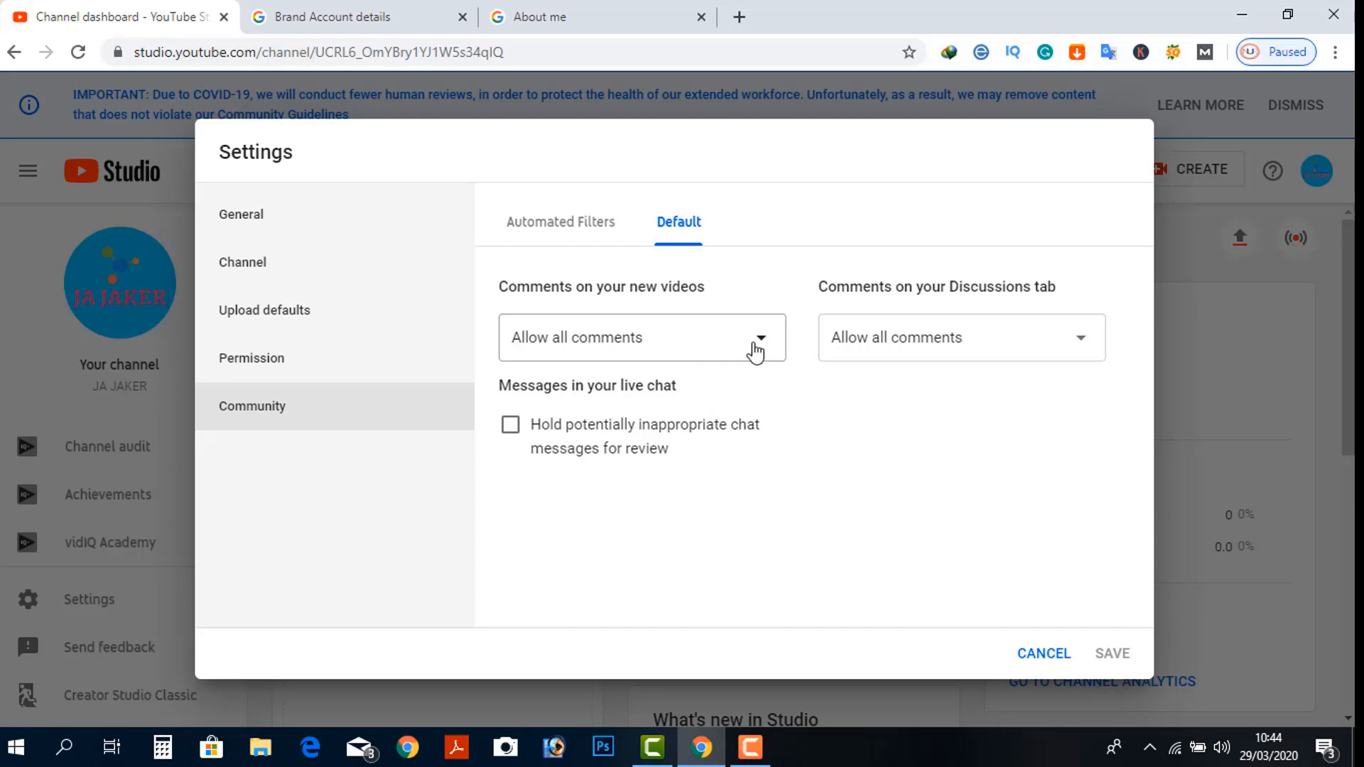
click(756, 348)
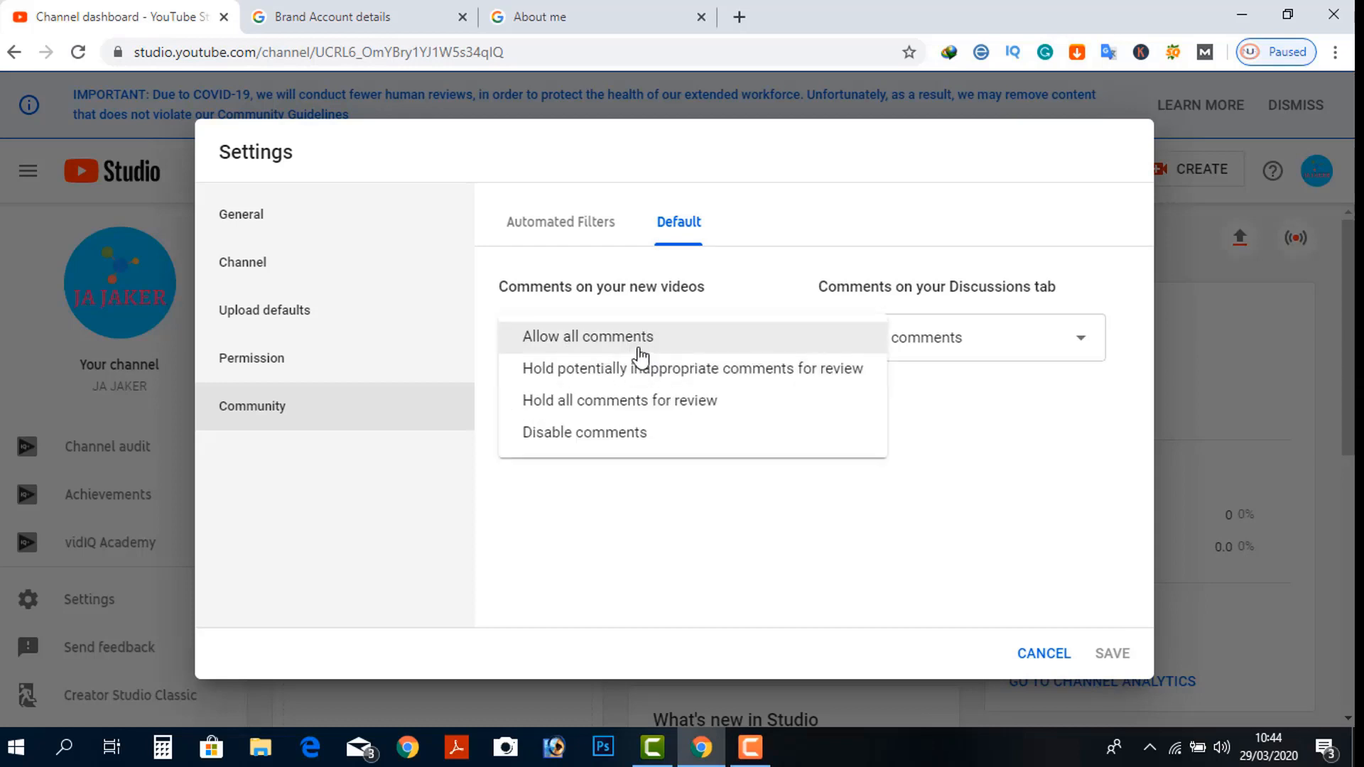
click(640, 354)
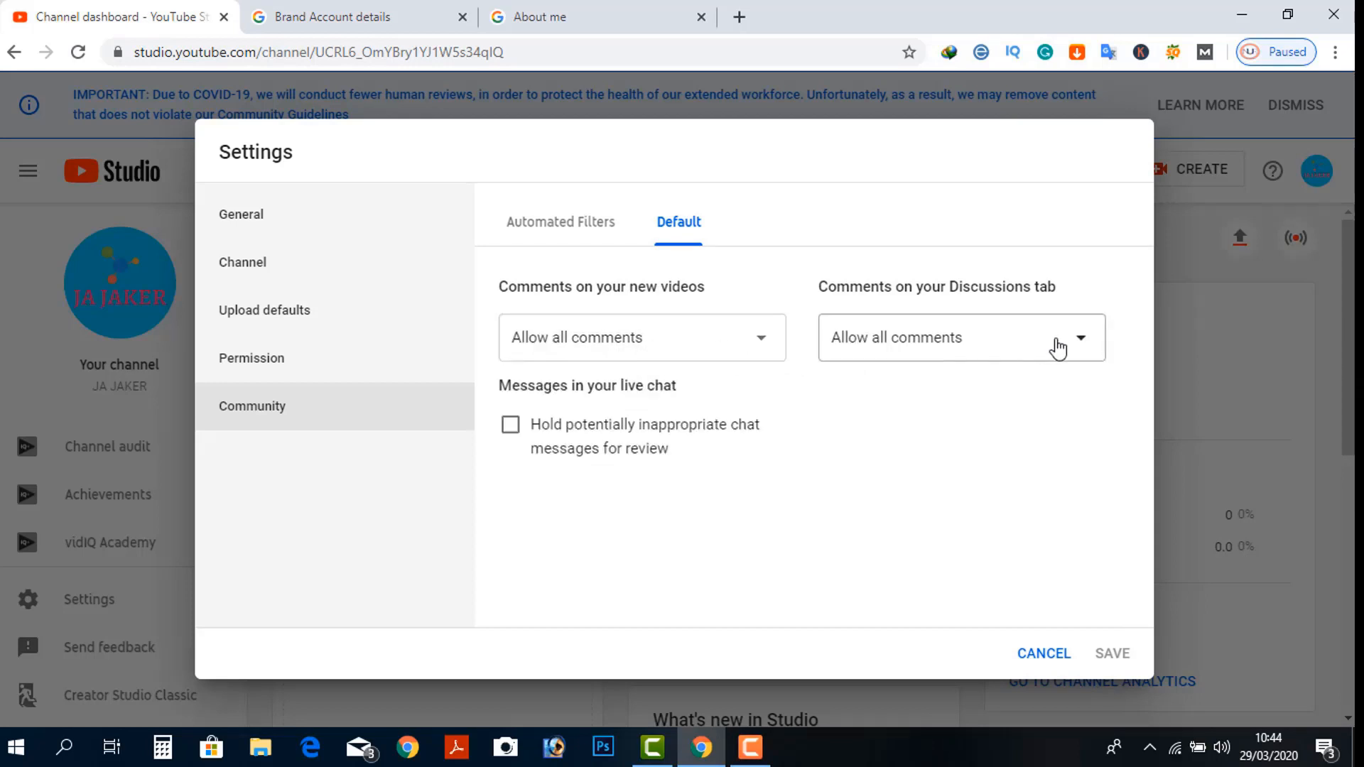
click(1057, 348)
click(933, 343)
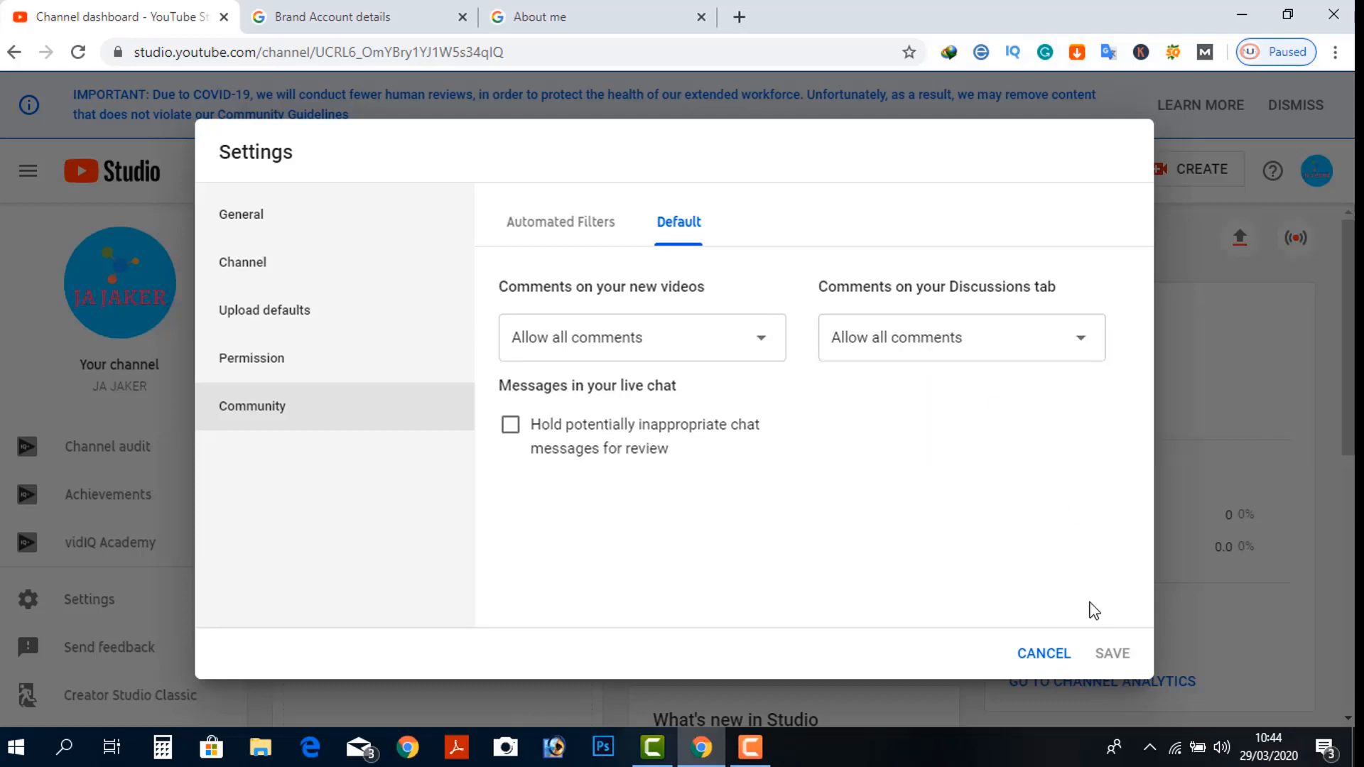
click(1037, 658)
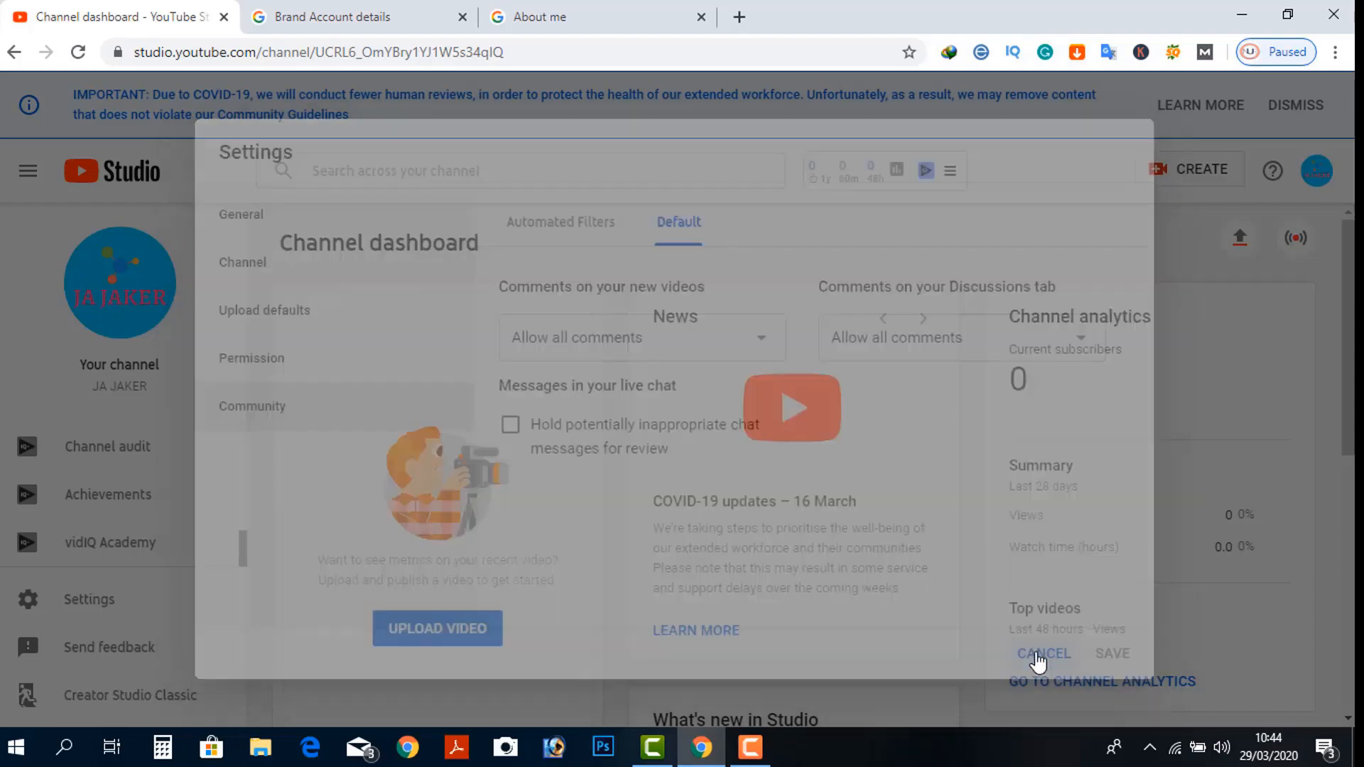